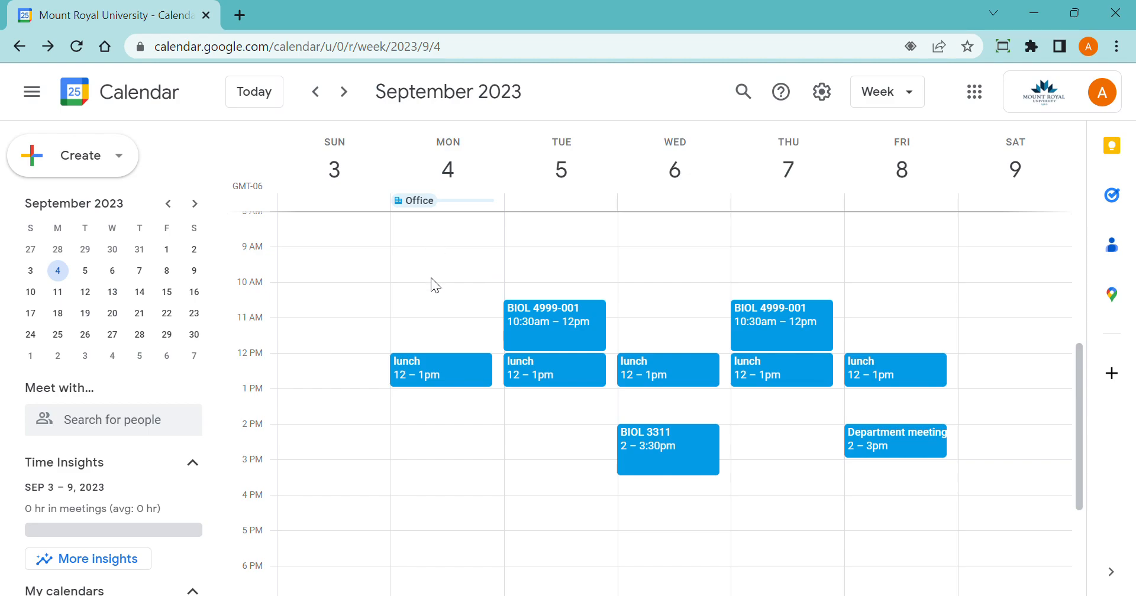
Step: Start an appointment schedule titled "Office Hours" on Monday, September 4, from 9:00am to 12:00pm and open its setup
mouse_move(424, 256)
left_mouse_down()
mouse_move(441, 362)
mouse_move(434, 356)
left_mouse_up()
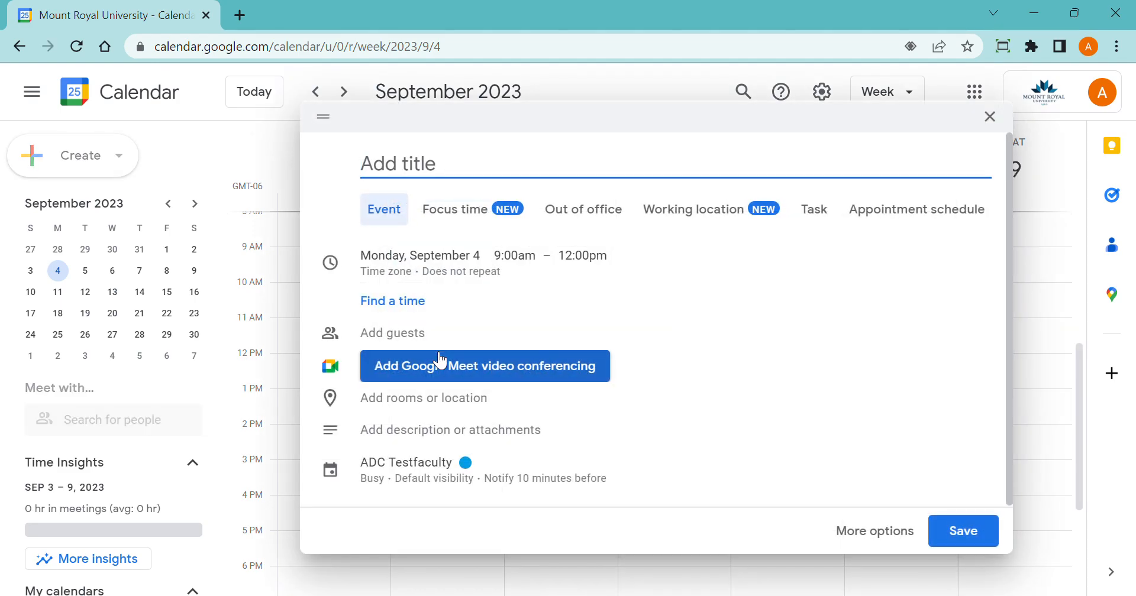
type("Office Hours")
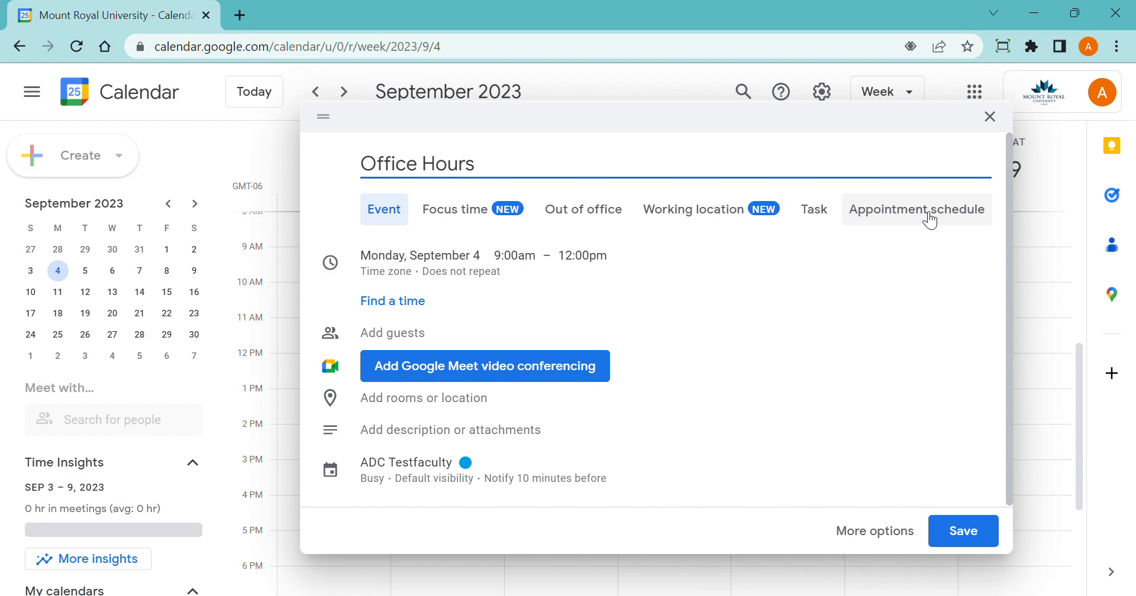
left_click(930, 220)
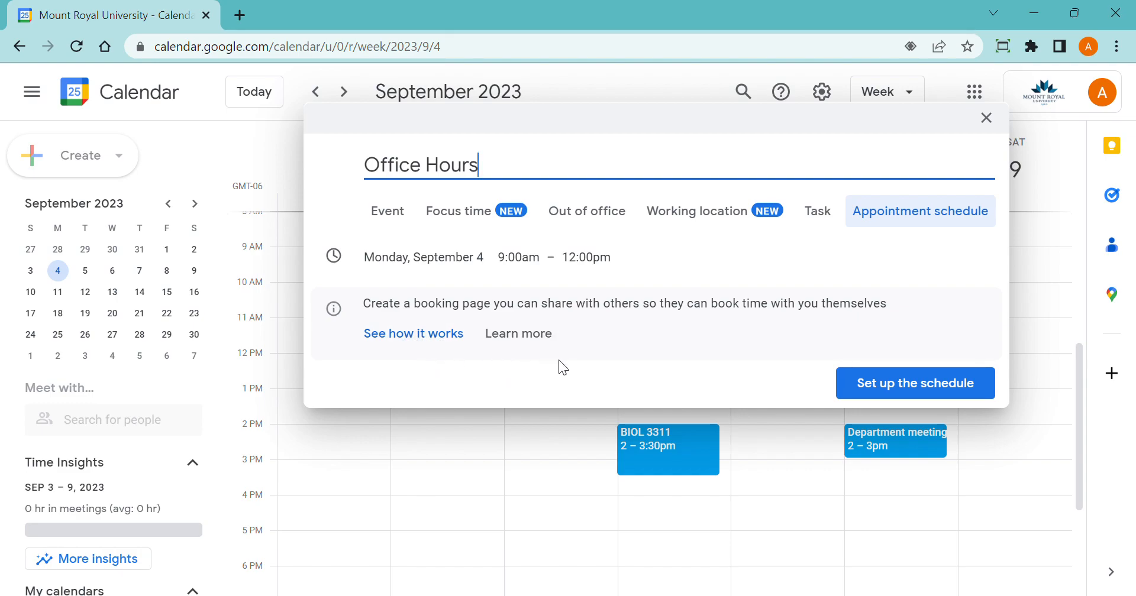
left_click(898, 388)
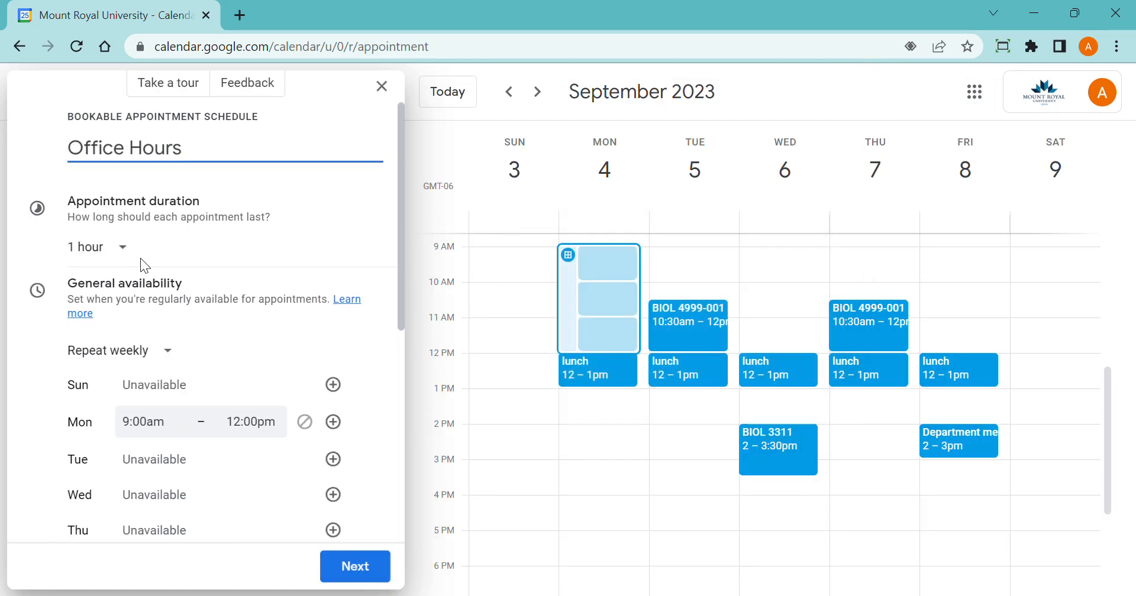
Step: Set the appointment duration to 15 minutes and Monday's availability to end at 4:00pm
left_click(134, 256)
left_click(109, 273)
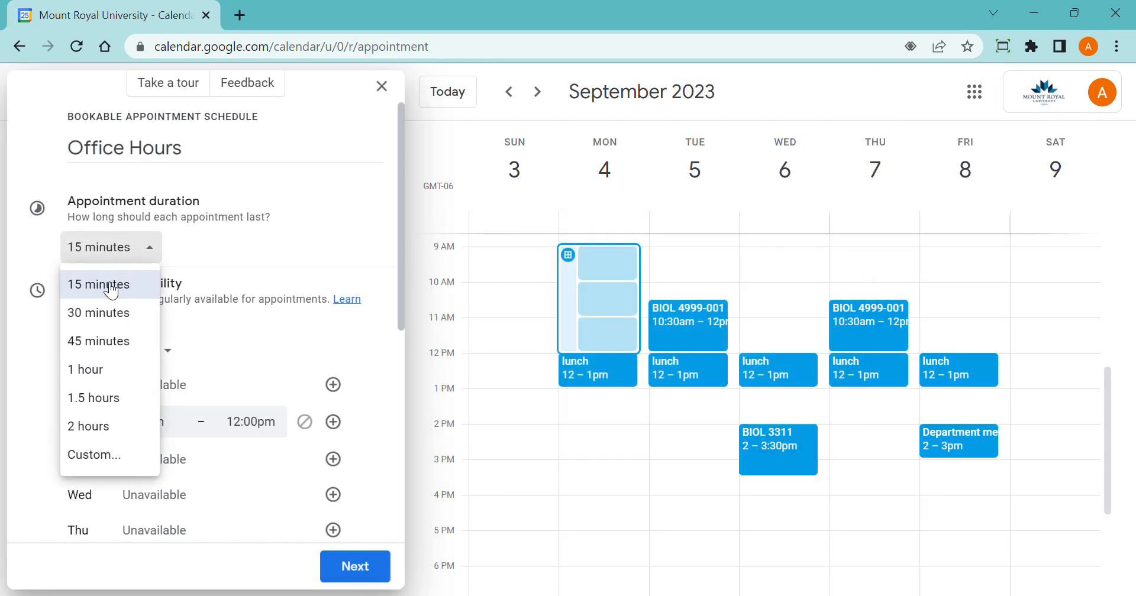
scroll(261, 279, "down", 1)
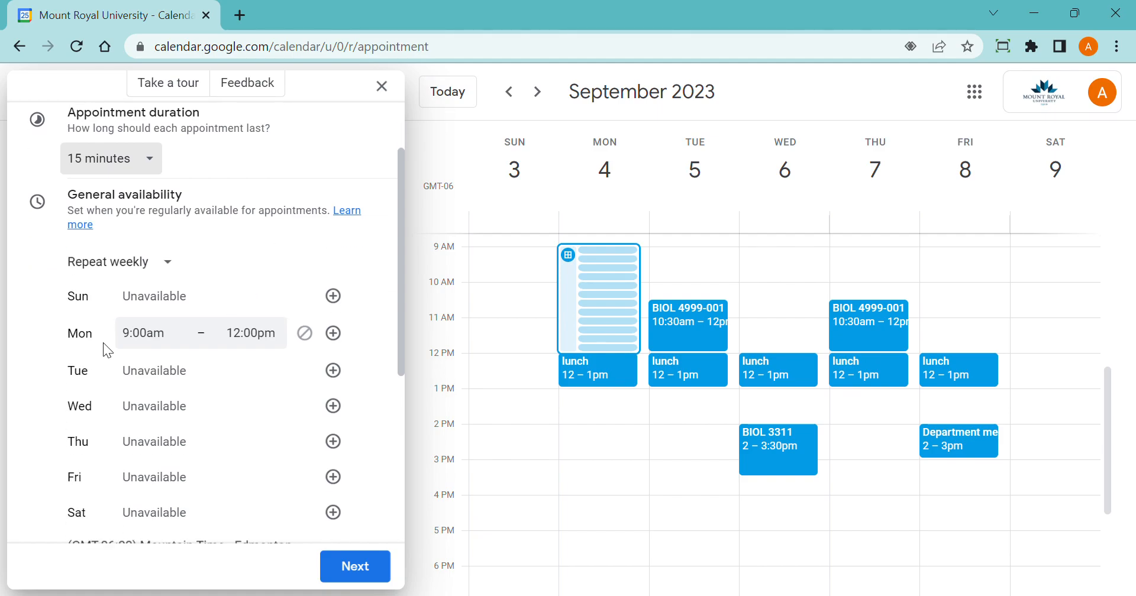
scroll(154, 319, "down", 1)
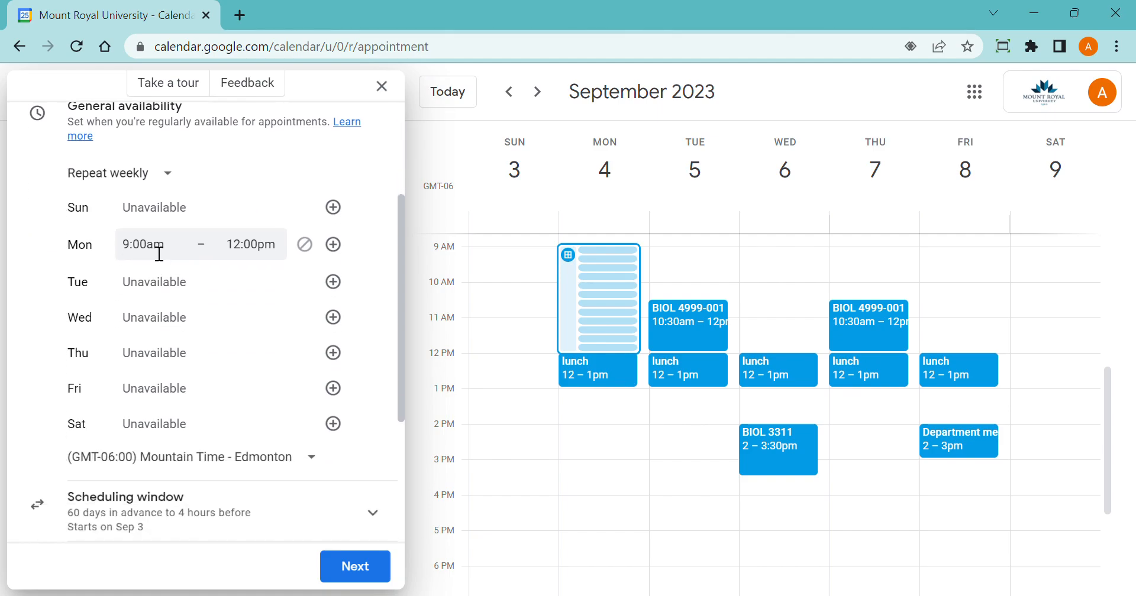
left_click(269, 253)
scroll(300, 377, "down", 3)
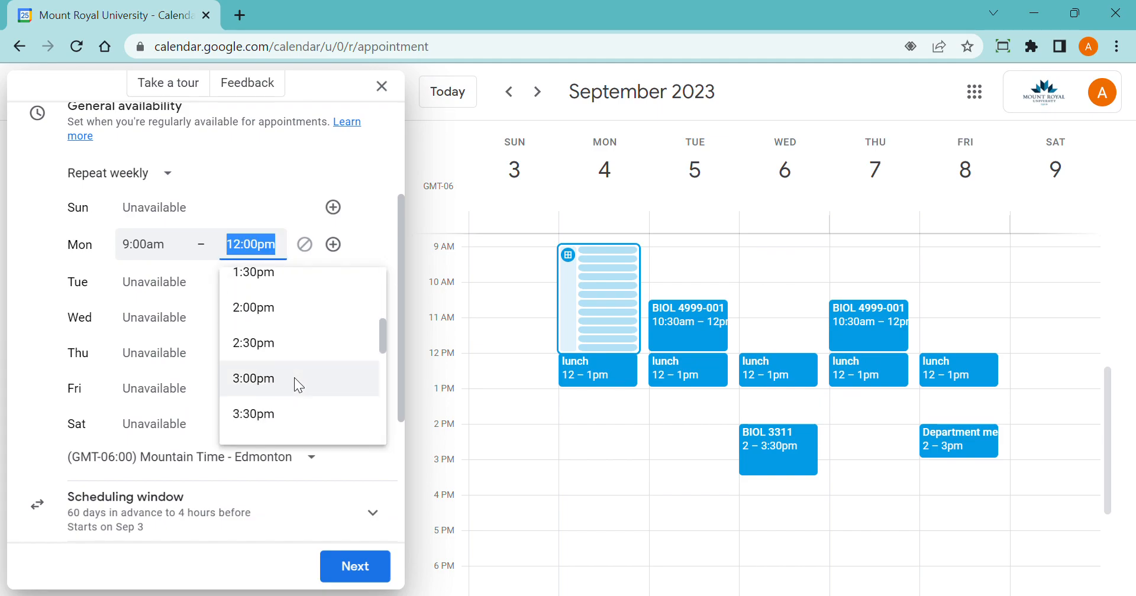
scroll(293, 377, "down", 3)
left_click(287, 290)
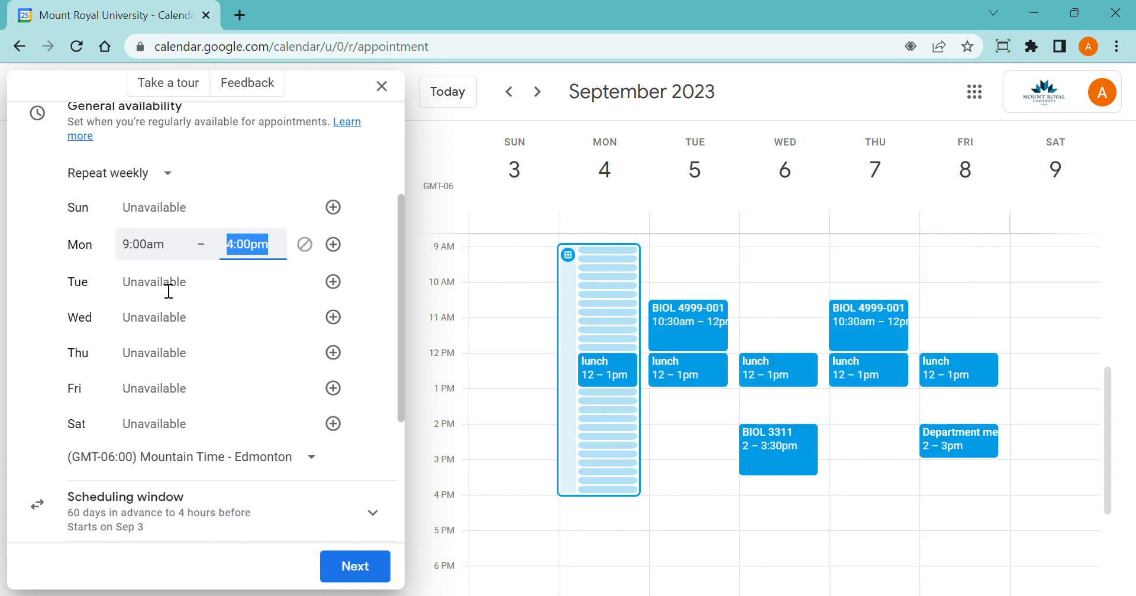
Step: Add weekly availability from 9:00am to 4:00pm on Tuesday and Wednesday
left_click(342, 283)
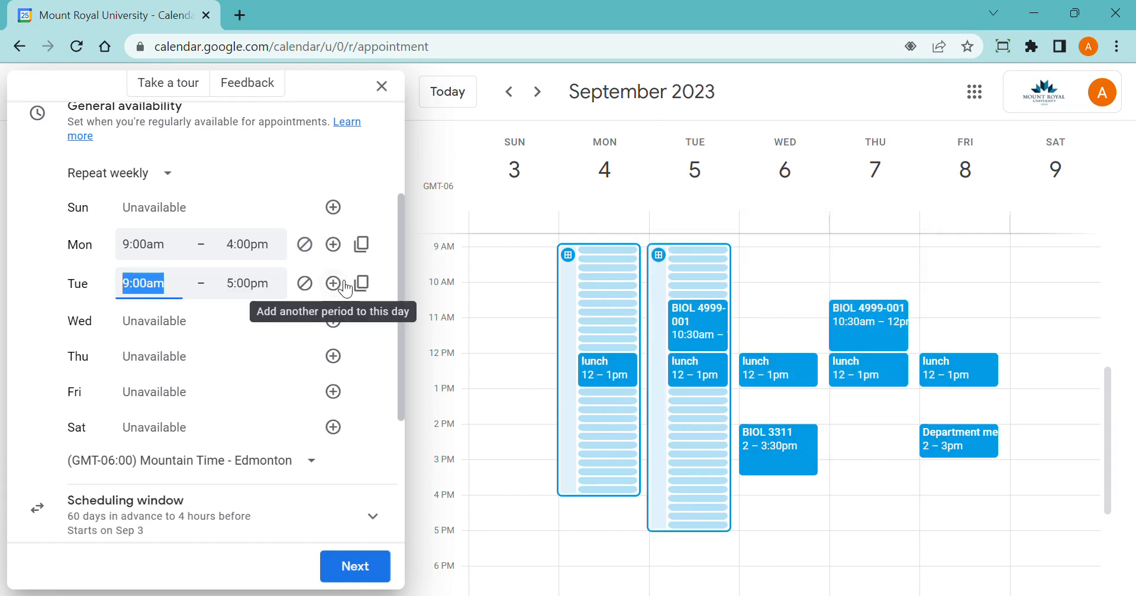
left_click(253, 292)
left_click(256, 336)
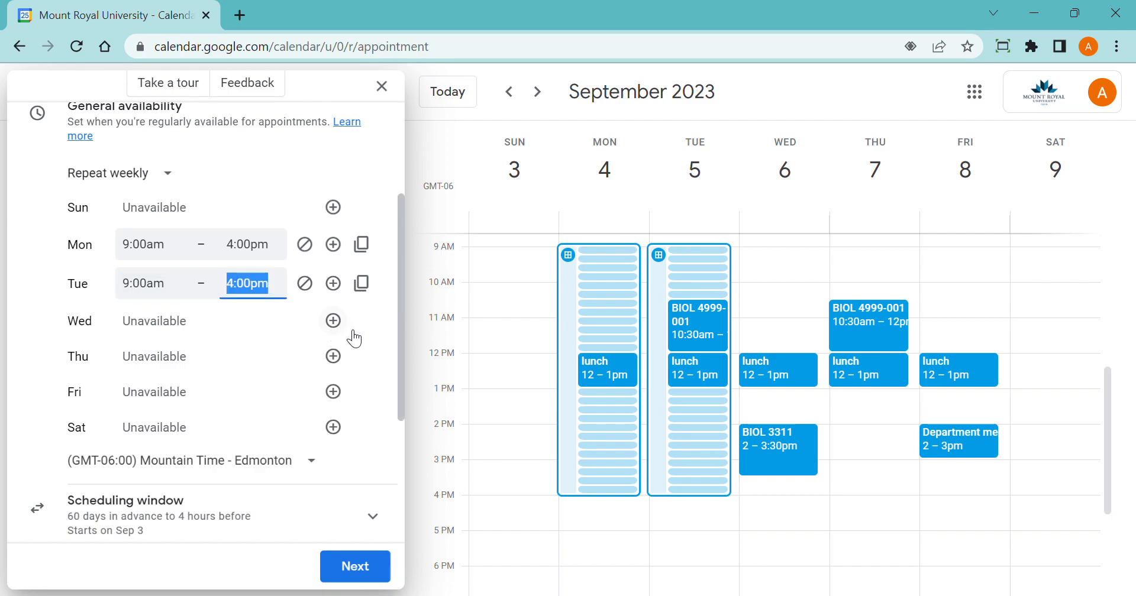
left_click(333, 321)
left_click(238, 334)
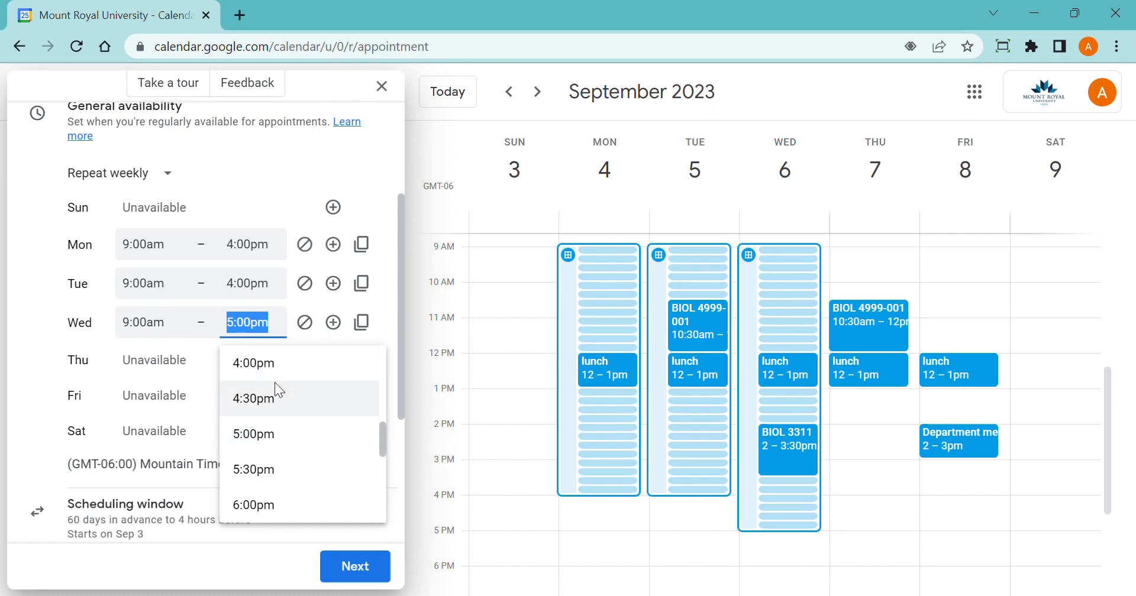
left_click(290, 366)
Step: Add Thursday availability, set Monday's end time to 4:00pm and copy Monday's hours to the other available days
left_click(333, 359)
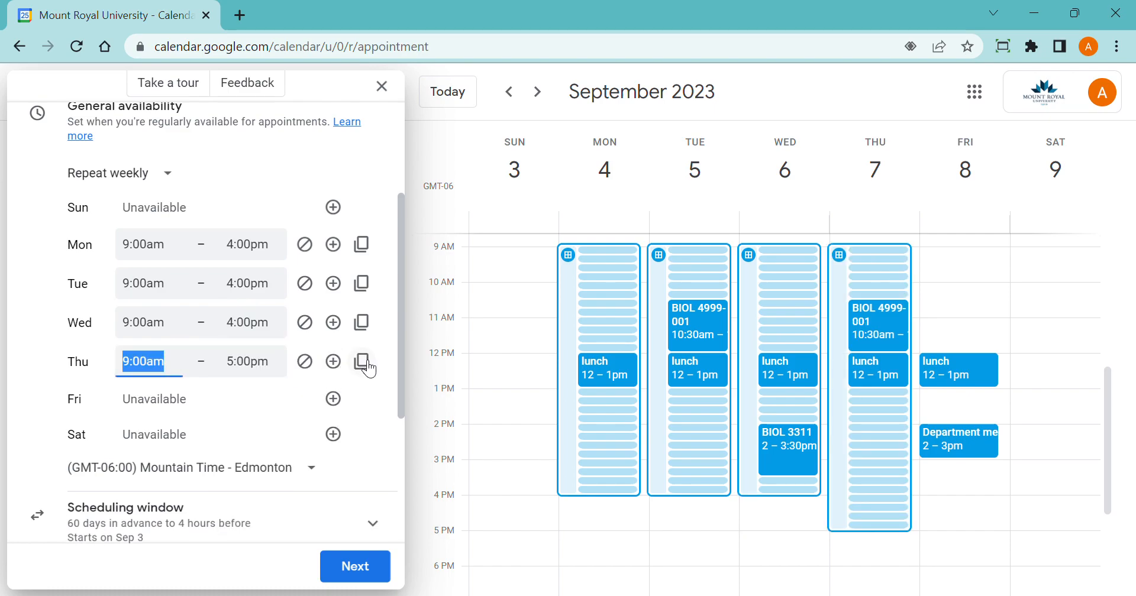
left_click(362, 361)
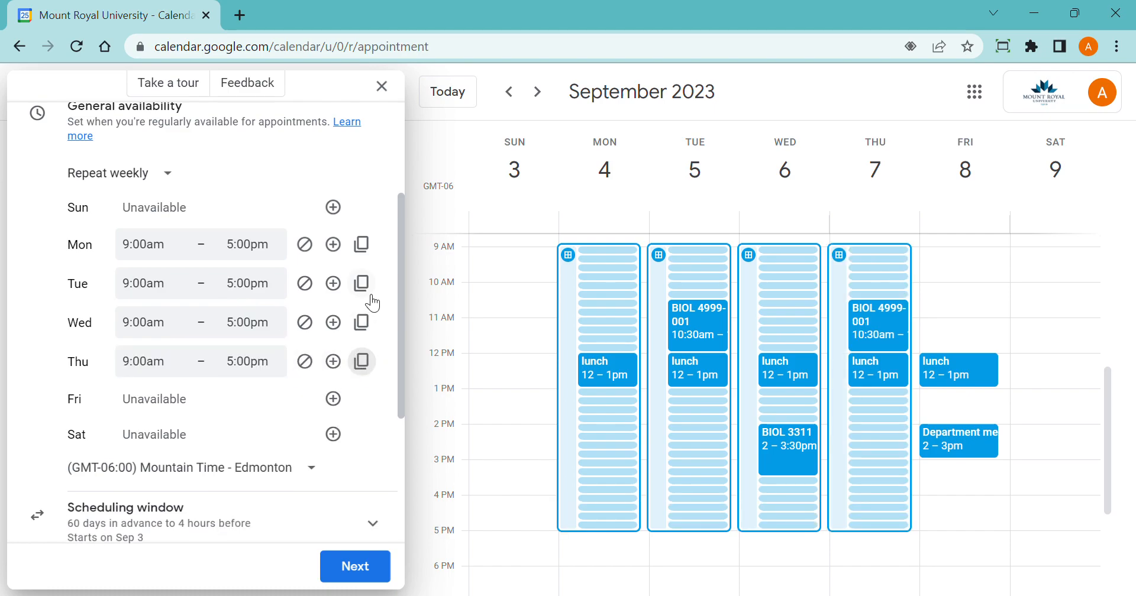
left_click(249, 247)
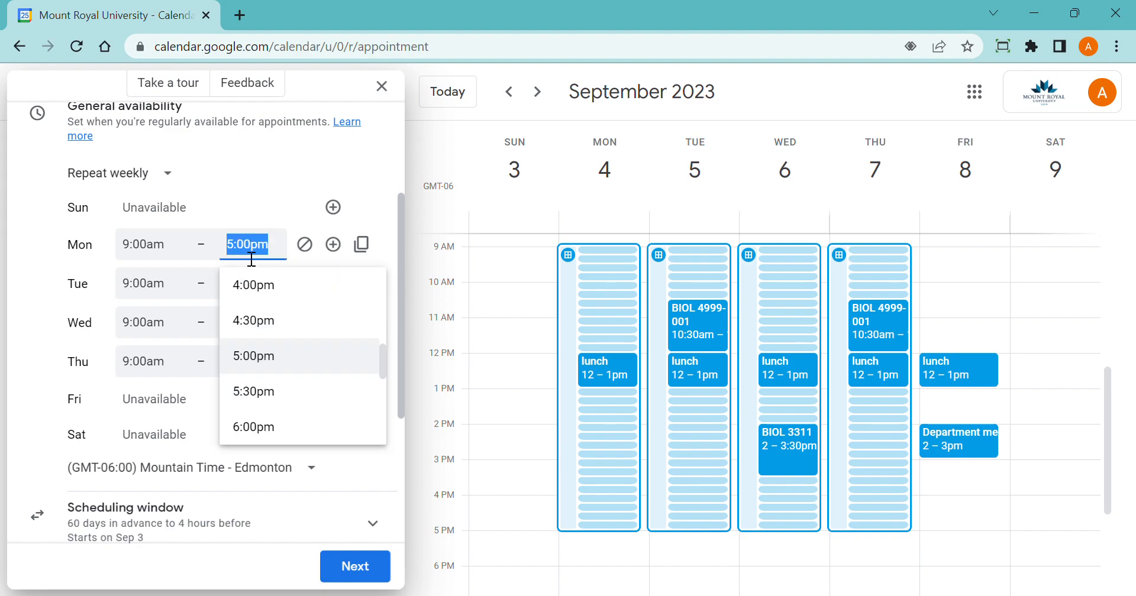
left_click(271, 286)
left_click(364, 248)
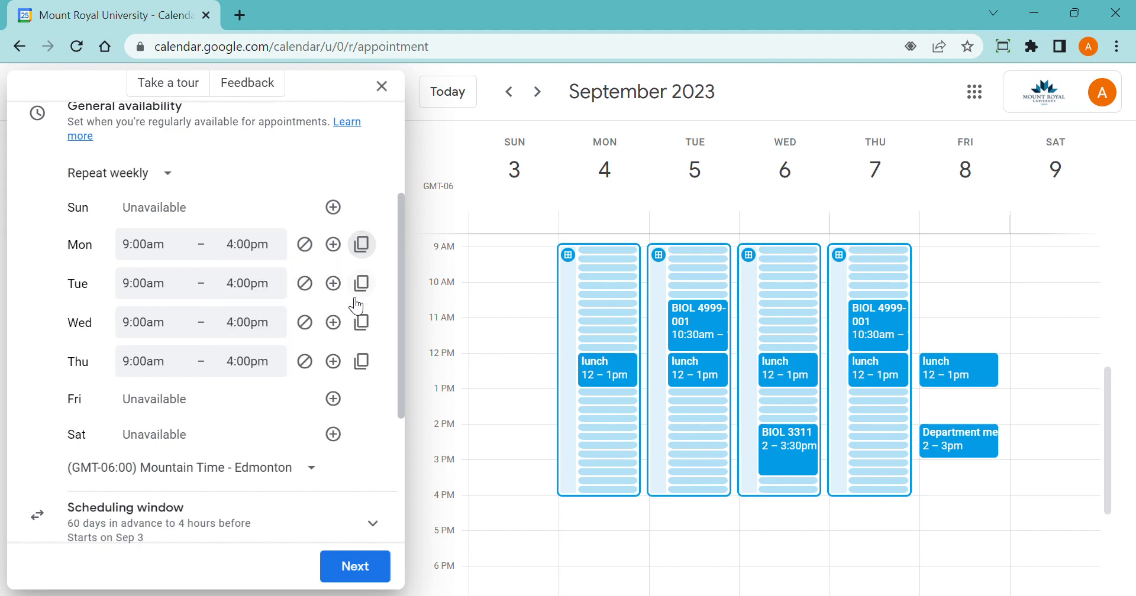
Step: Add Friday and Saturday availability and copy Monday's hours of 9:00am to 4:00pm to both days
left_click(333, 398)
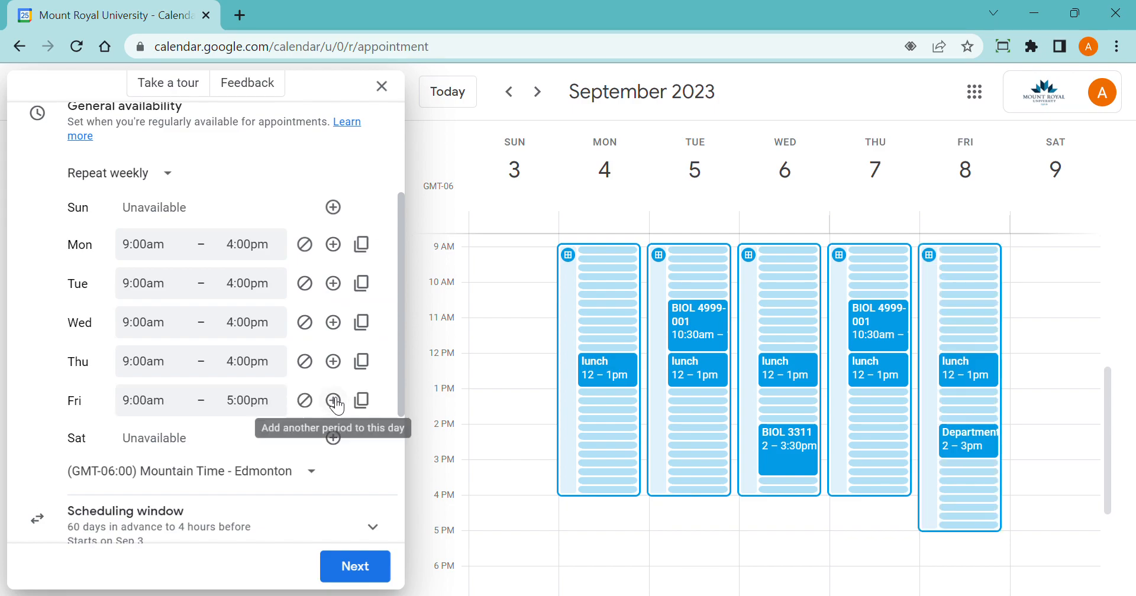
left_click(334, 439)
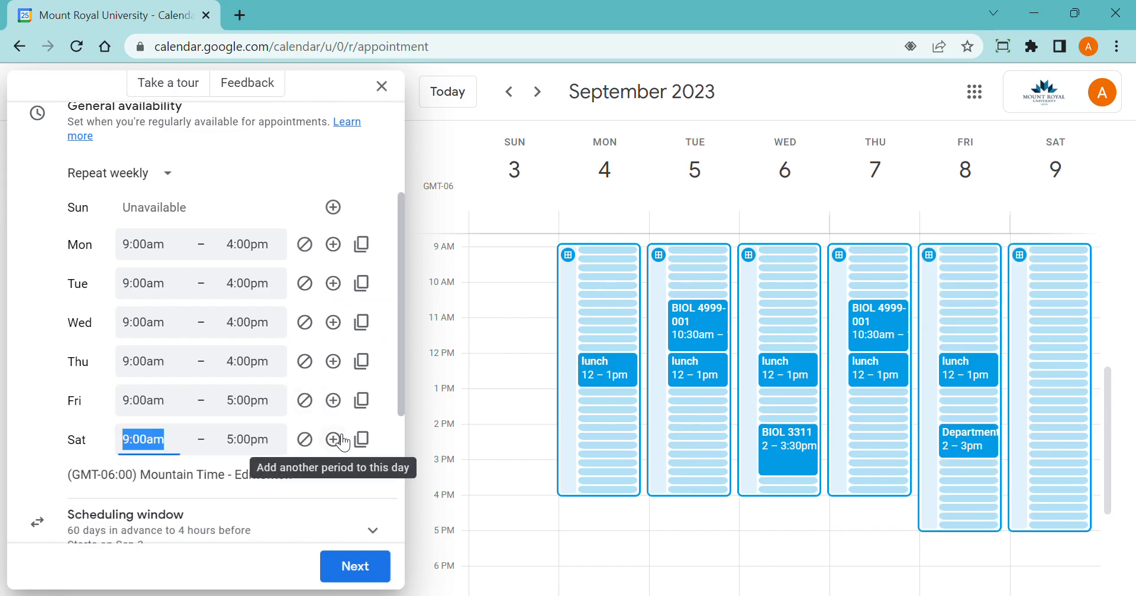
left_click(372, 247)
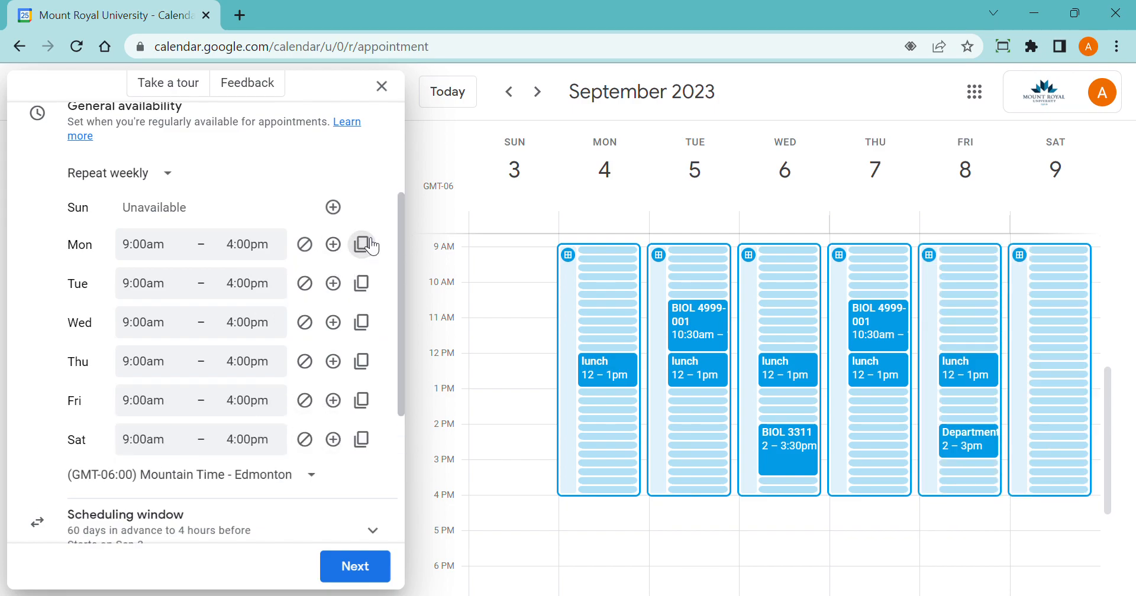
Step: Make Saturday unavailable in the weekly availability
scroll(274, 482, "down", 3)
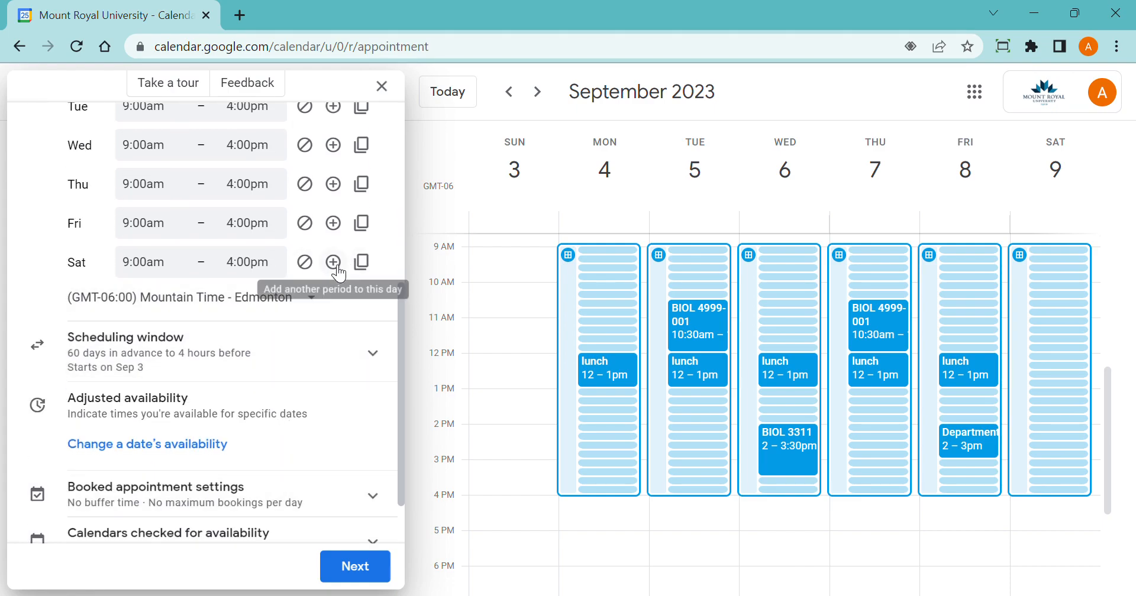
left_click(304, 263)
scroll(272, 269, "up", 2)
scroll(250, 262, "up", 2)
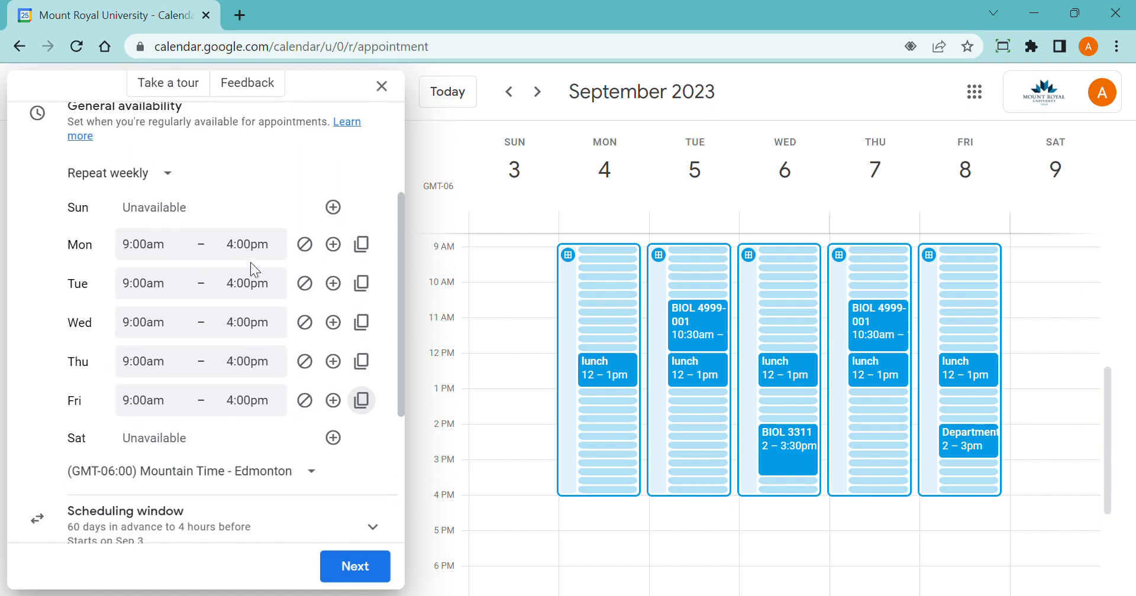
Step: Add an adjusted availability entry for the specific date Dec 22, 2023
scroll(250, 262, "down", 4)
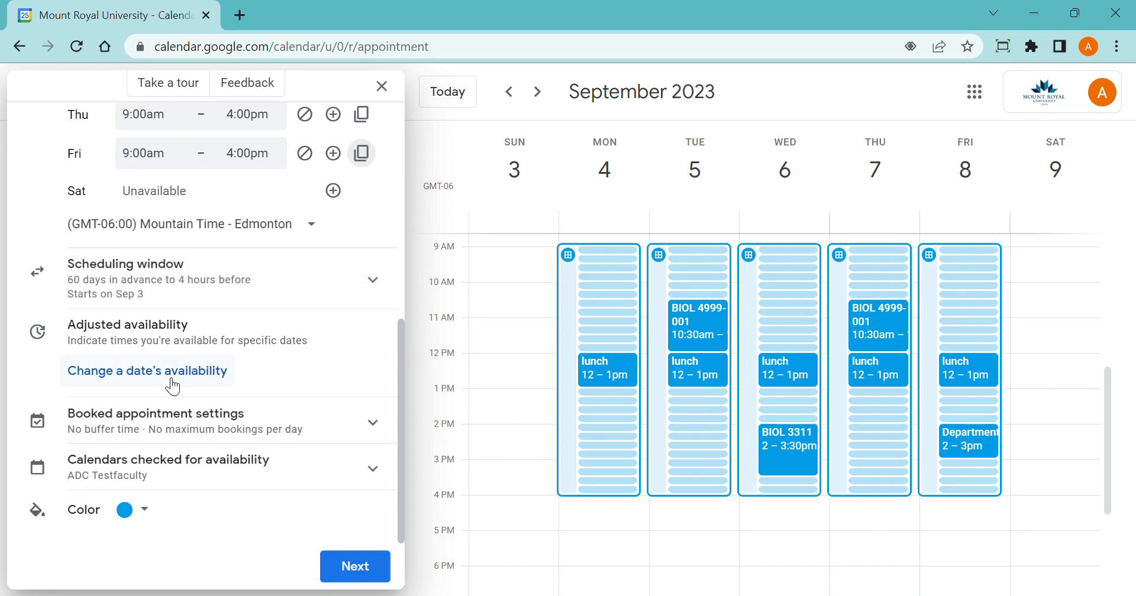
left_click(208, 379)
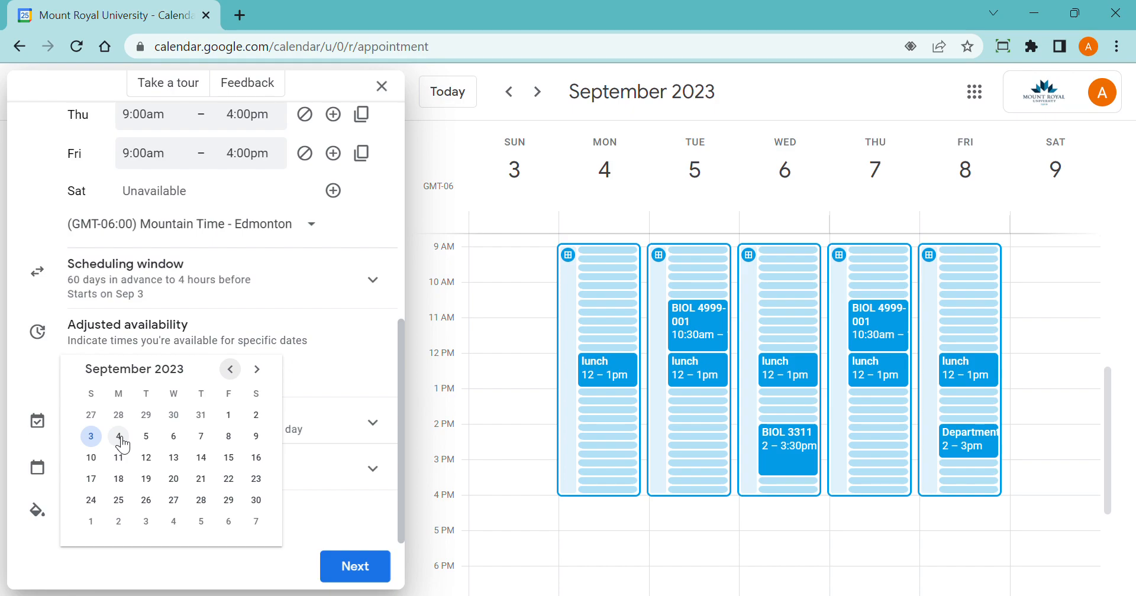
left_click(257, 371)
left_click(259, 372)
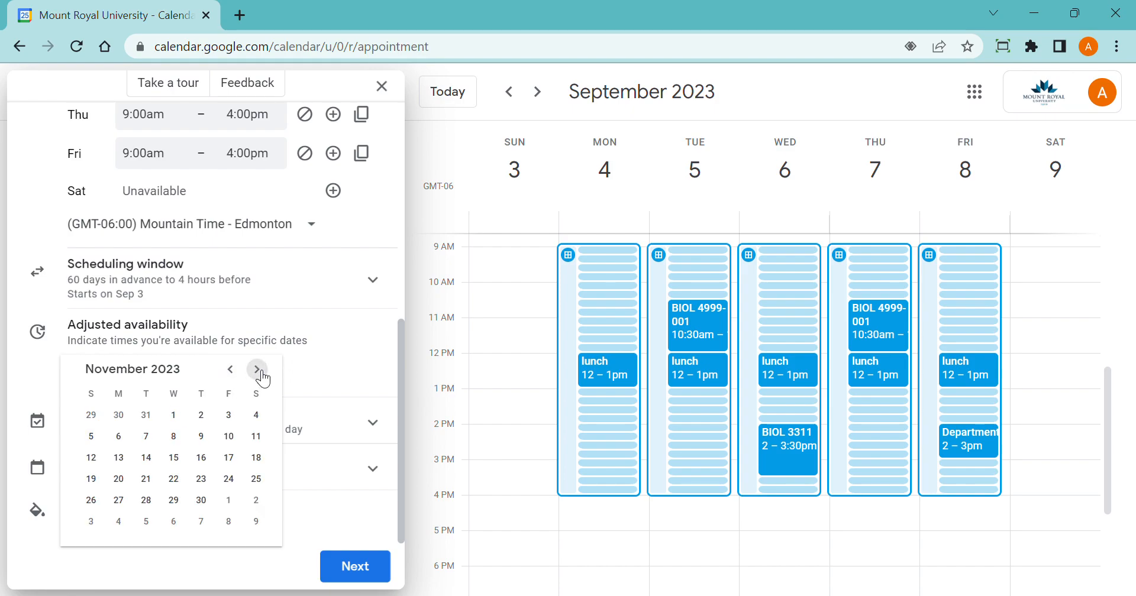
left_click(257, 370)
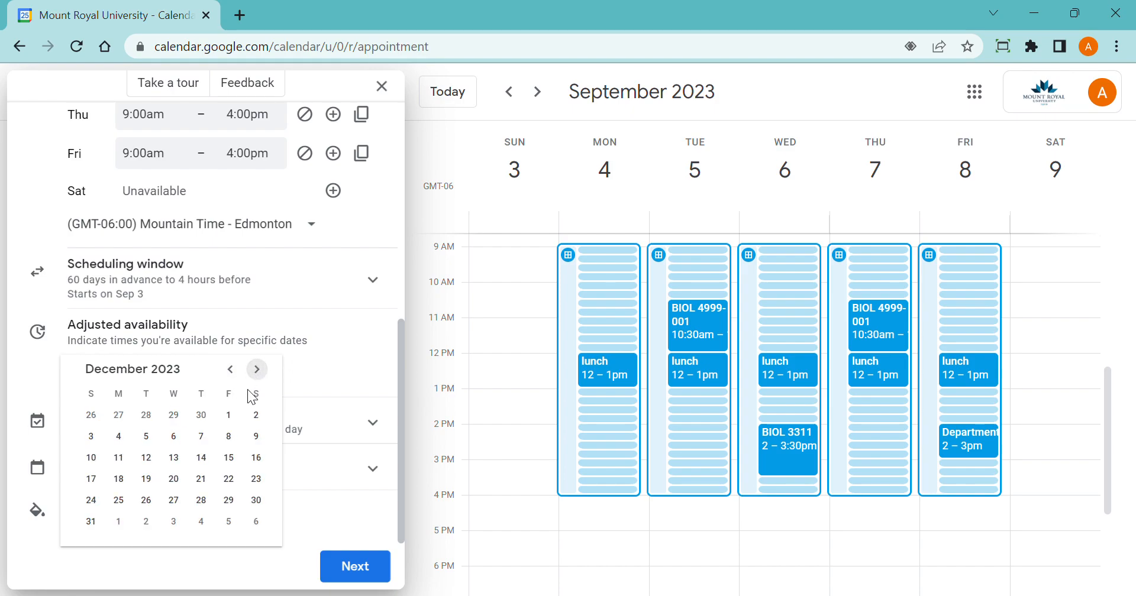
left_click(237, 482)
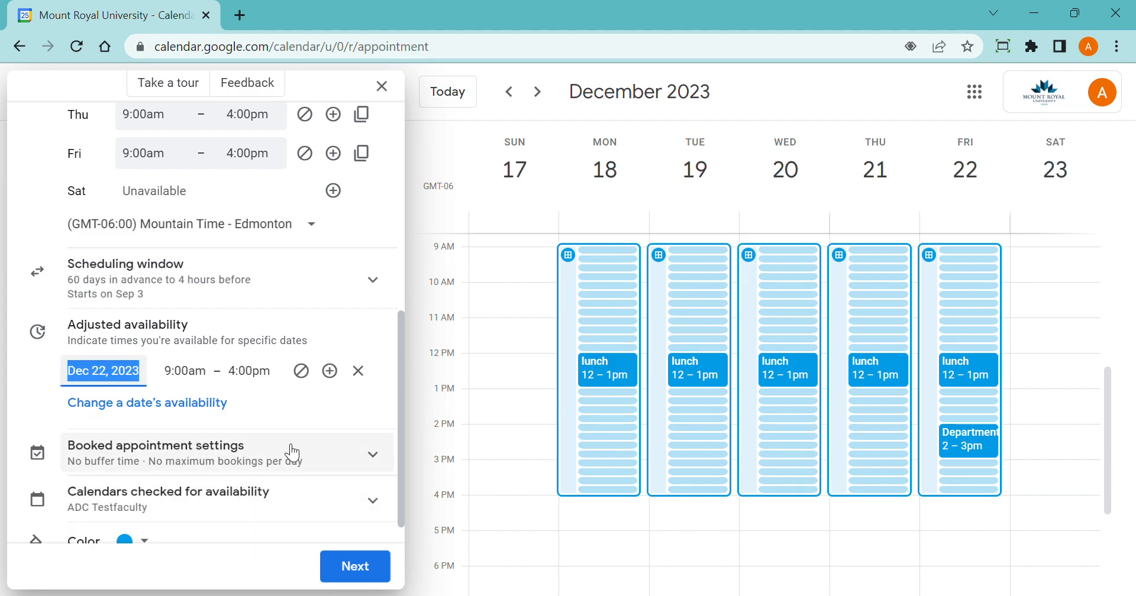
Step: Continue to the booking page settings and open the description for editing
scroll(284, 444, "down", 1)
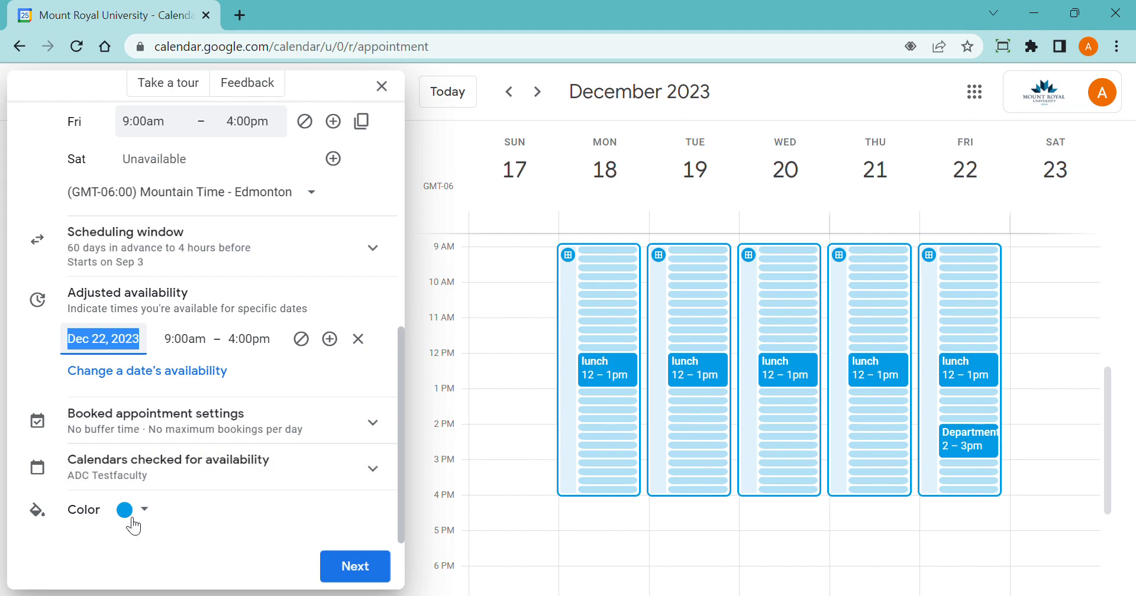
left_click(342, 569)
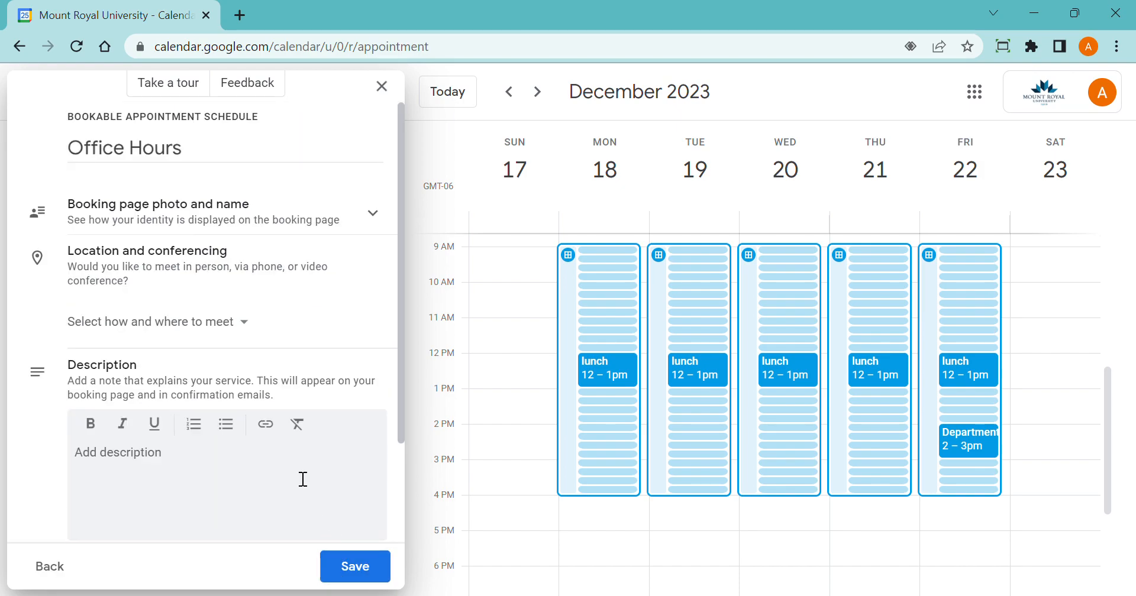
scroll(294, 470, "down", 2)
left_click(147, 346)
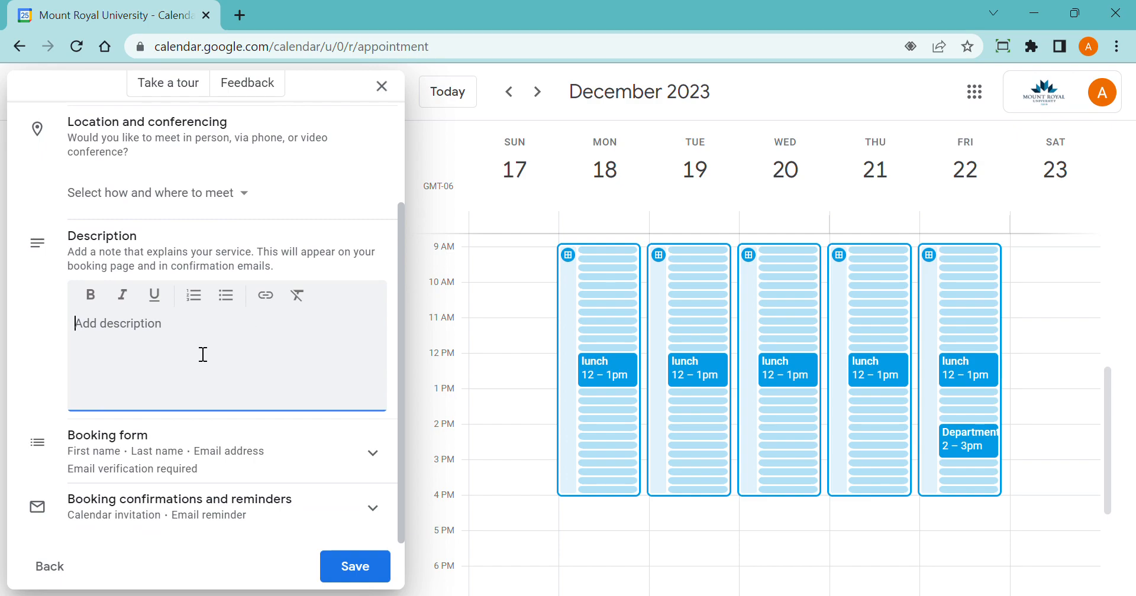
Step: Add a required custom item named "Course" to the booking form
left_click(328, 456)
scroll(299, 449, "down", 3)
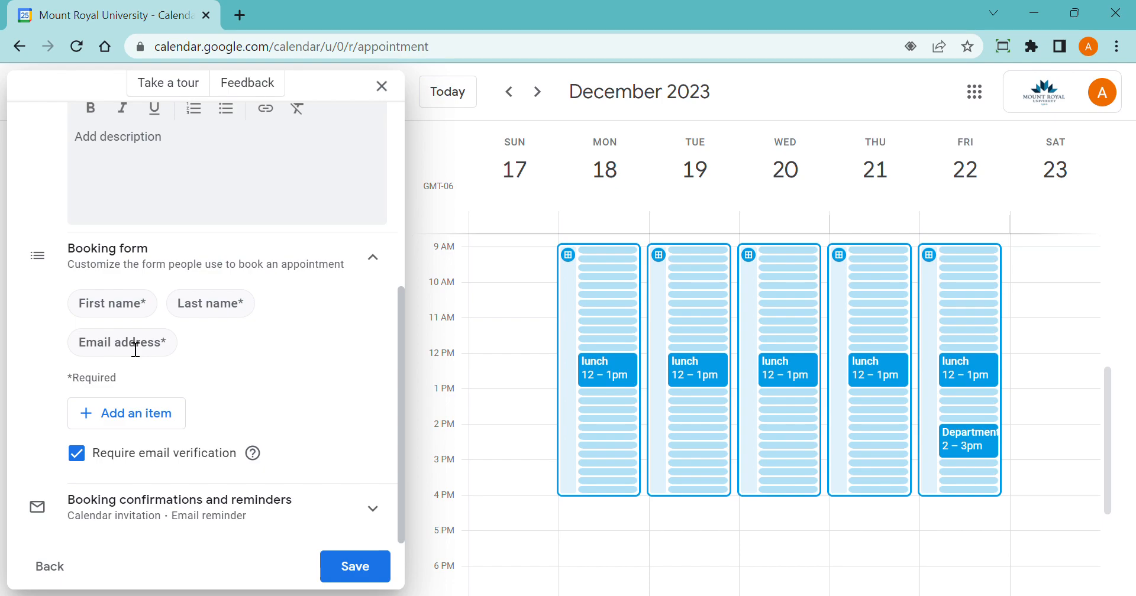
left_click(135, 418)
left_click(505, 311)
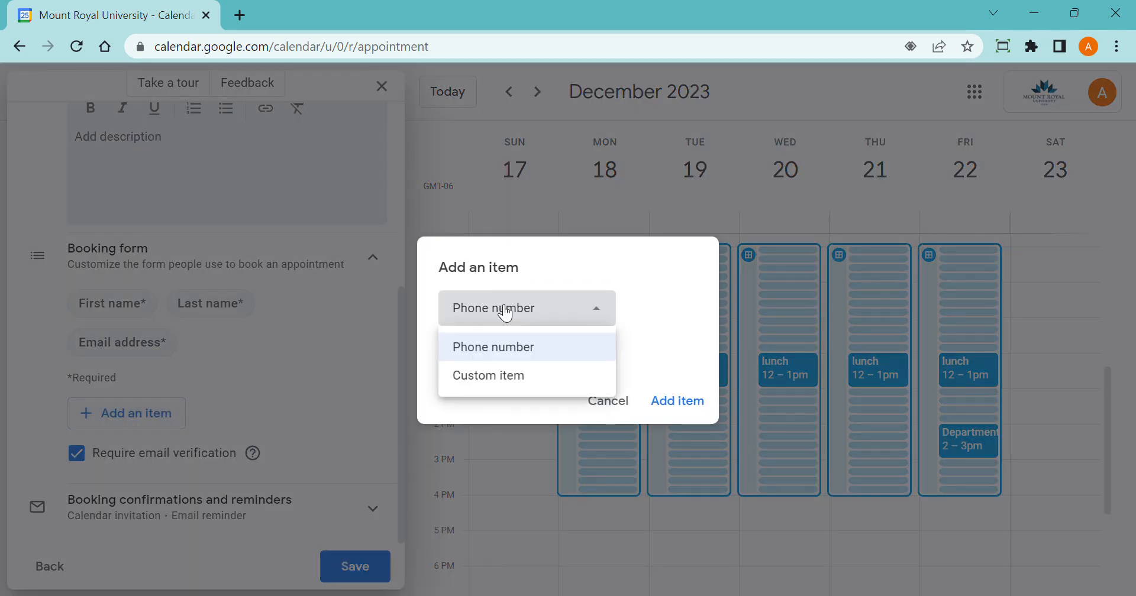
left_click(514, 375)
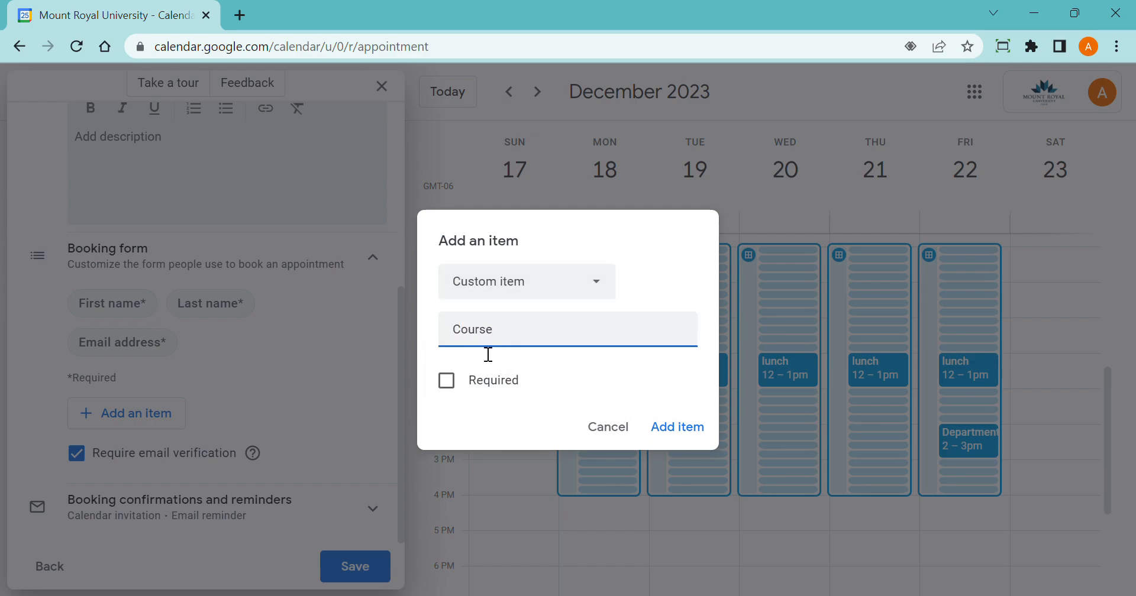
left_click(447, 380)
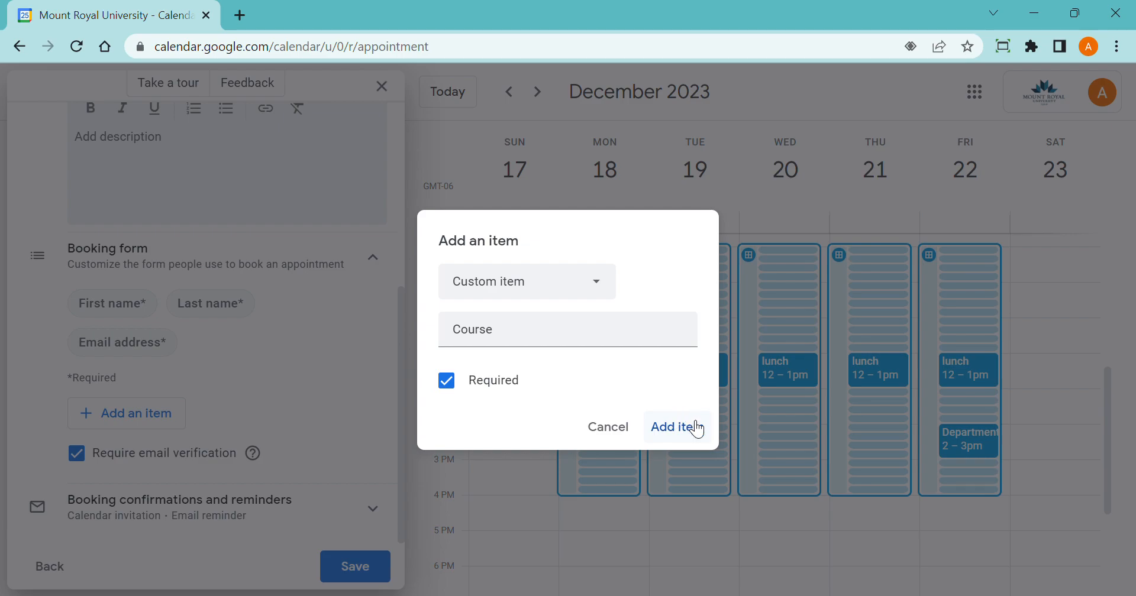
left_click(696, 427)
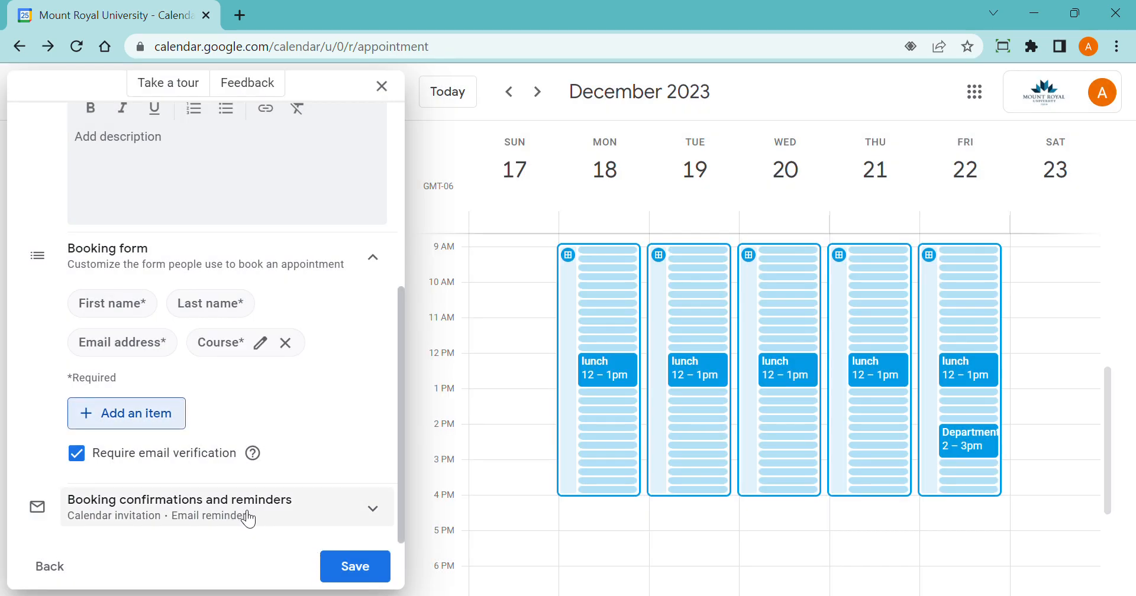
Step: Expand the booking confirmations and reminders settings, save the Office Hours appointment schedule, and close its details
left_click(252, 517)
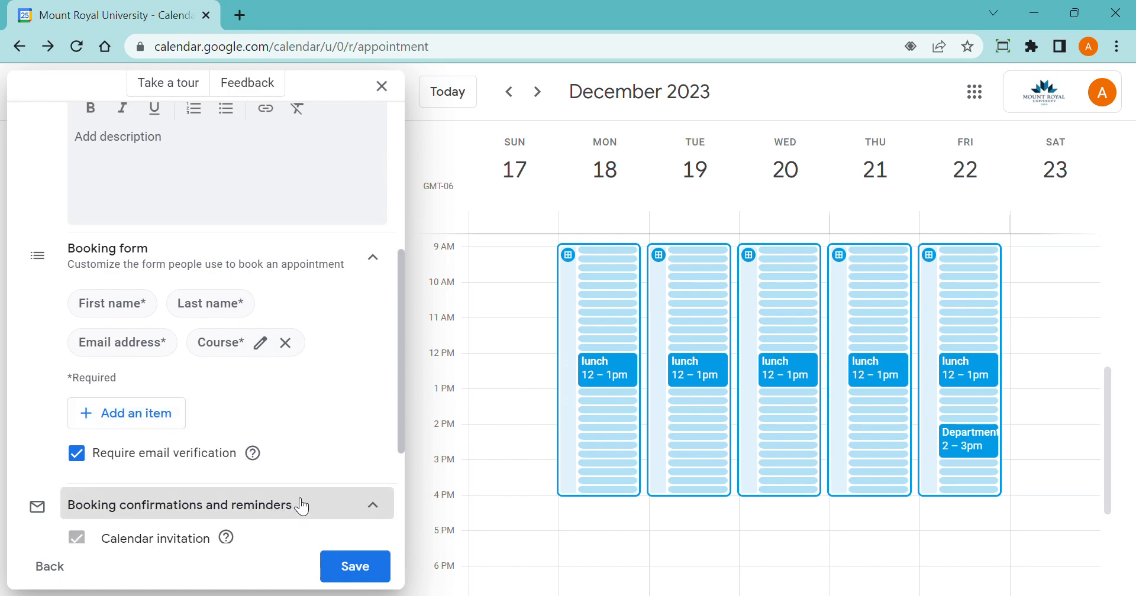
left_click(358, 569)
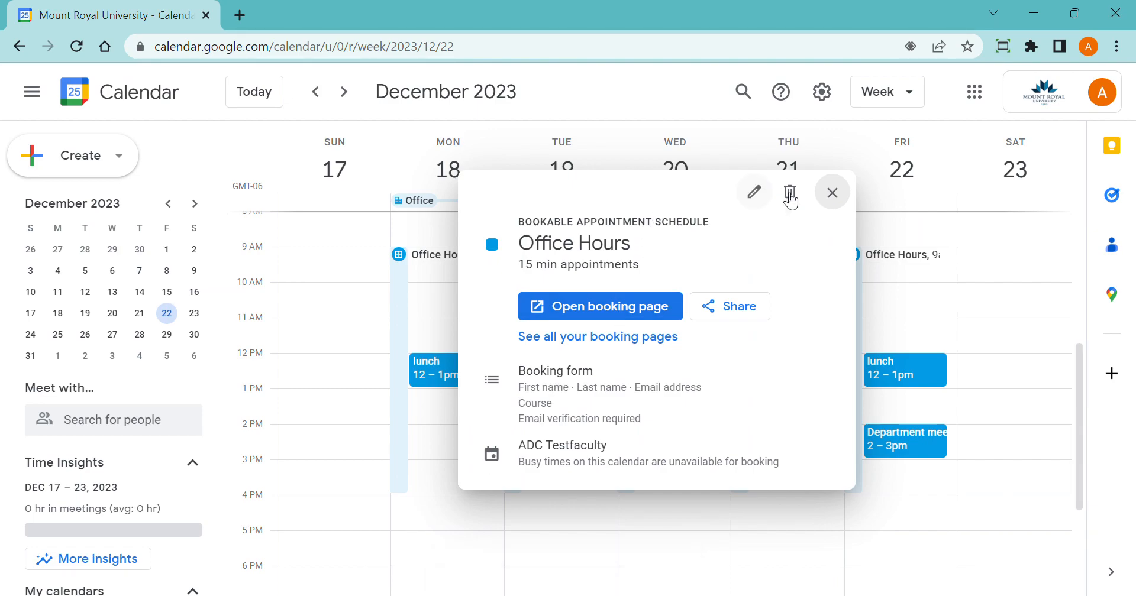
left_click(841, 201)
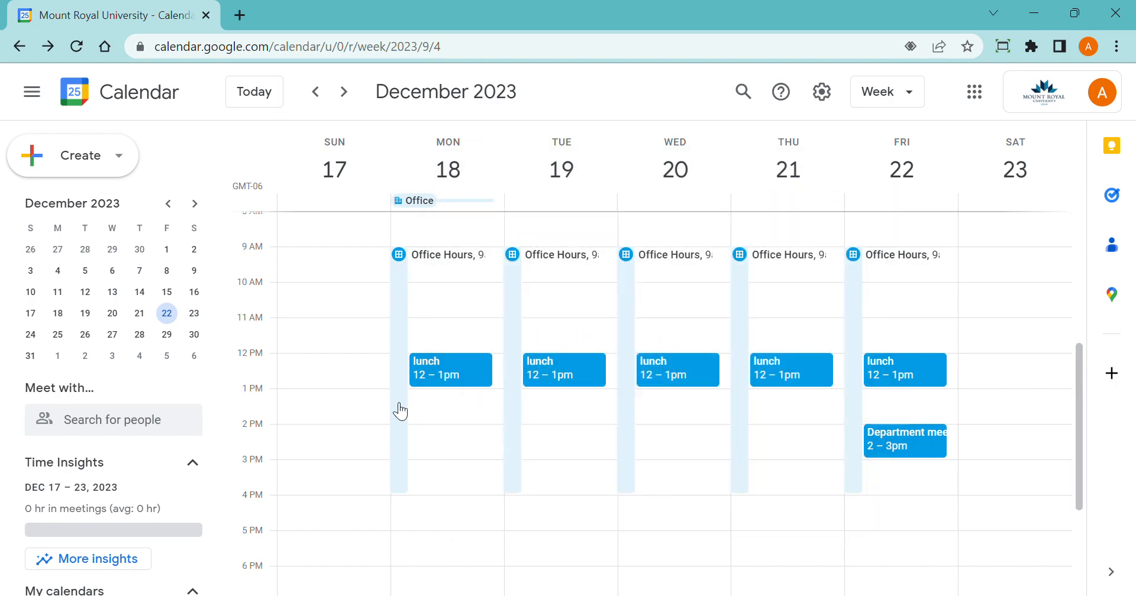
Step: Open the Office Hours booking page from the calendar and review the available appointment times for September 2023
left_click(521, 295)
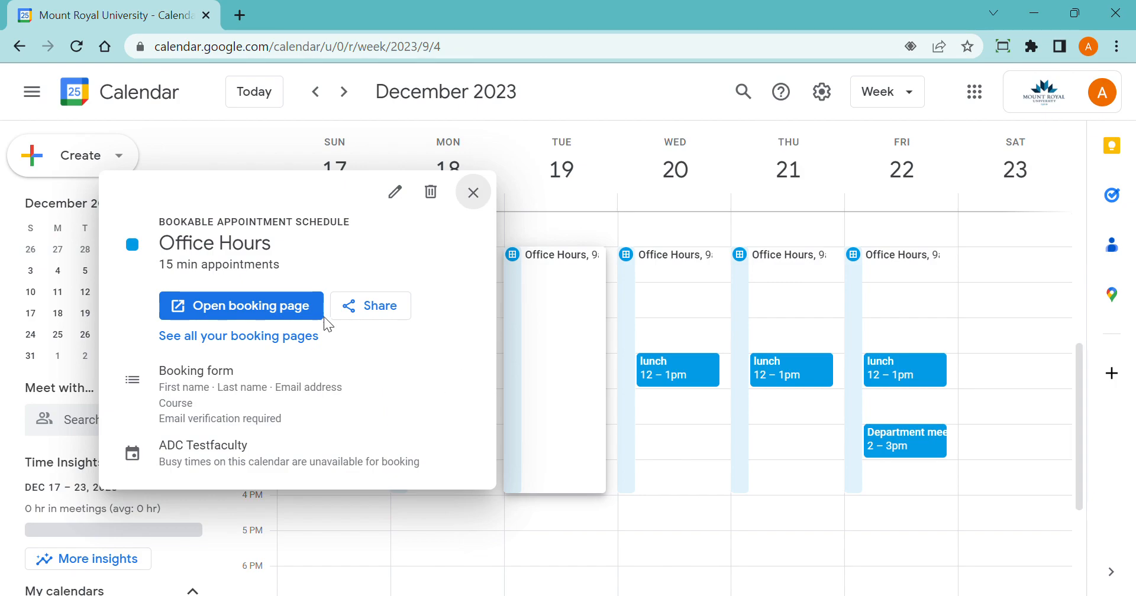
left_click(276, 308)
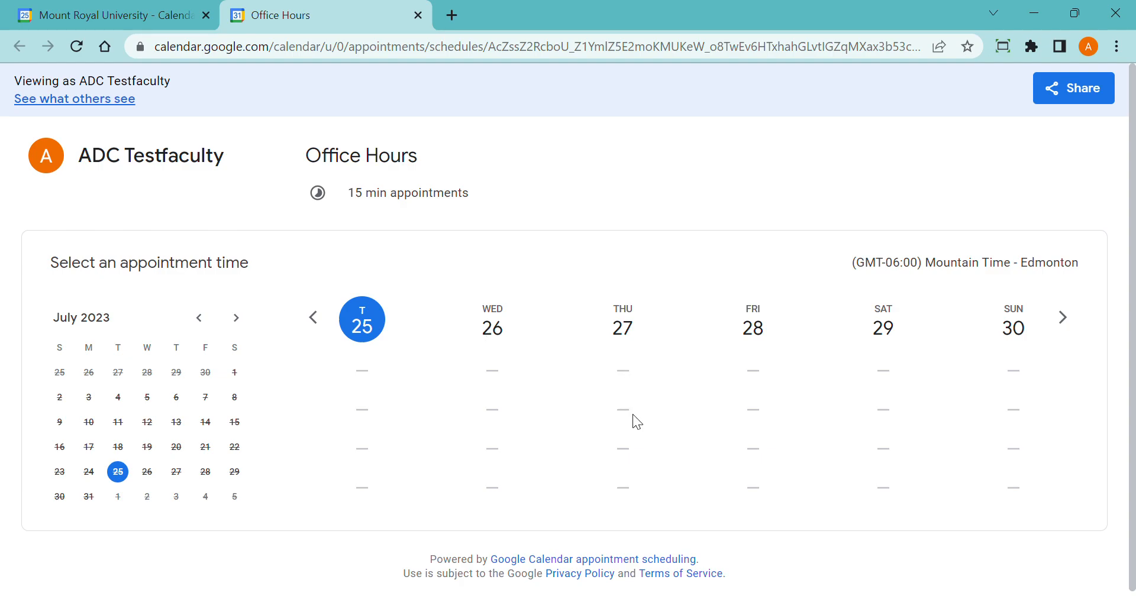
scroll(625, 404, "down", 1)
left_click(240, 319)
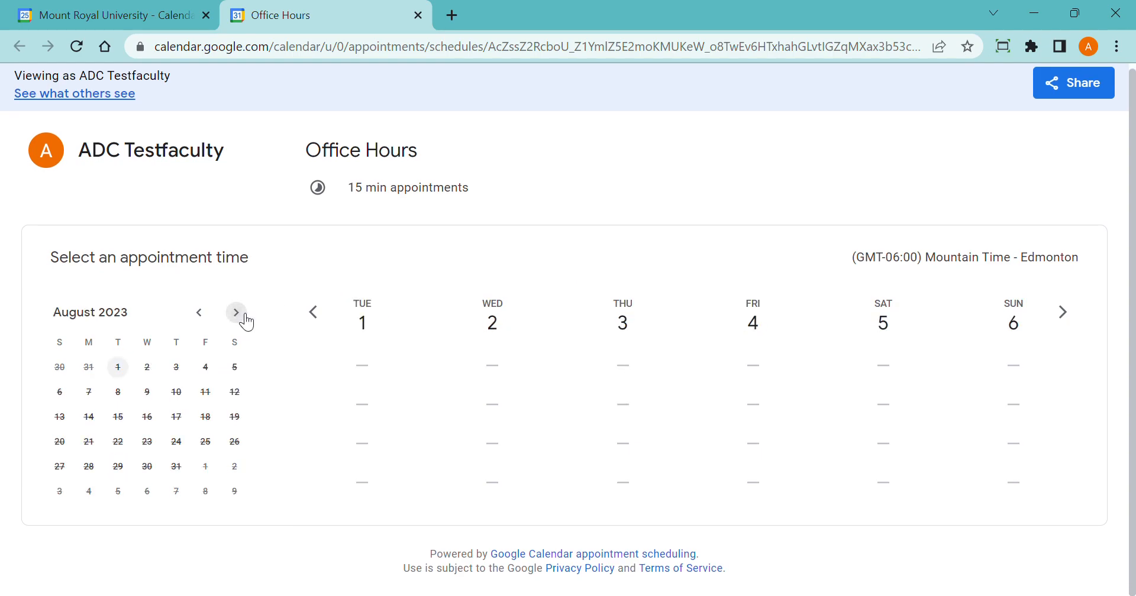
left_click(240, 319)
scroll(729, 423, "down", 3)
scroll(664, 380, "down", 2)
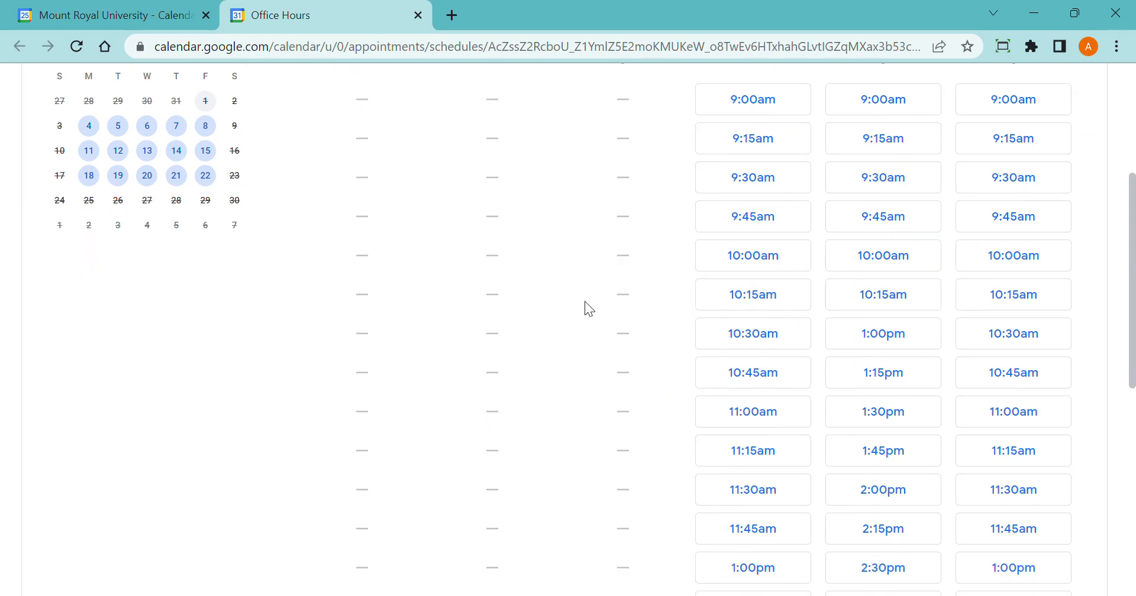
scroll(577, 269, "up", 2)
Step: Return to the calendar, close the schedule details, and show the week of September 4, 2023
left_click(89, 13)
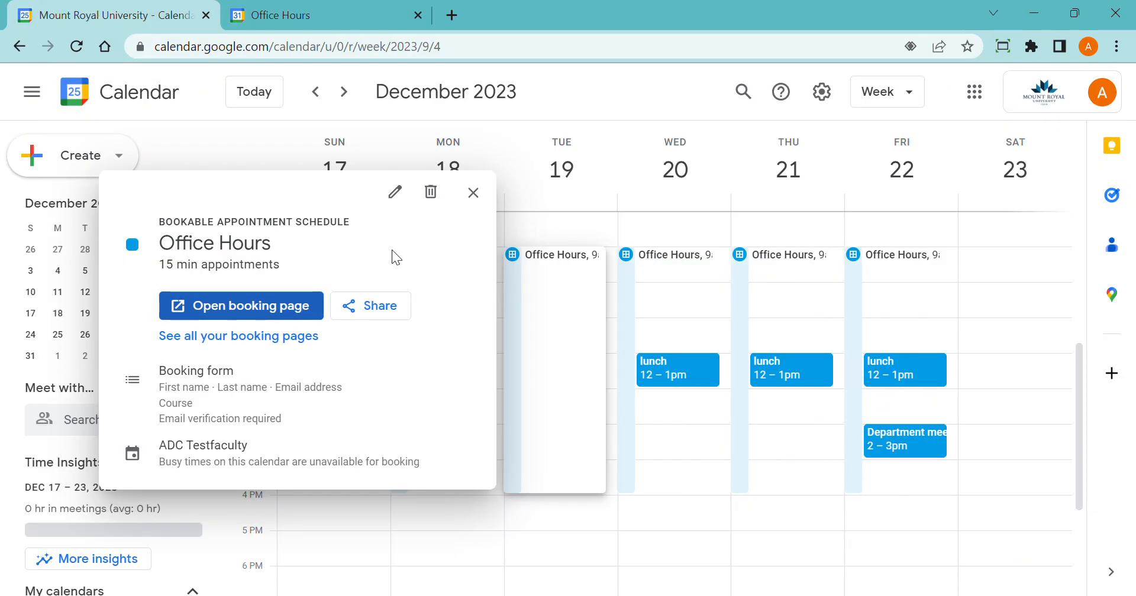
left_click(475, 193)
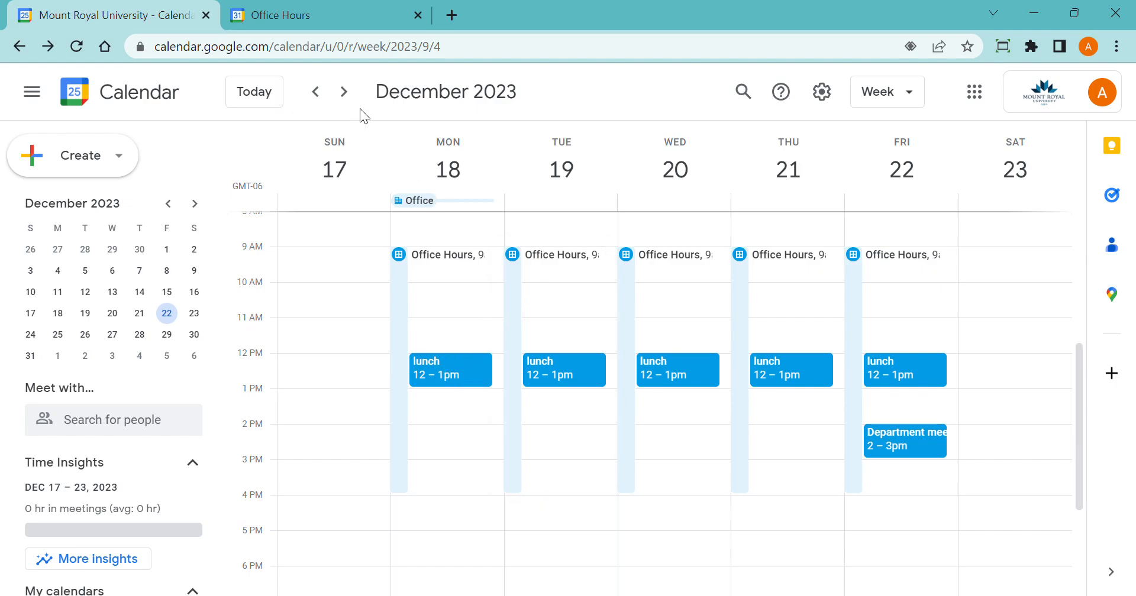
double_click(173, 207)
left_click(172, 205)
left_click(172, 204)
left_click(194, 204)
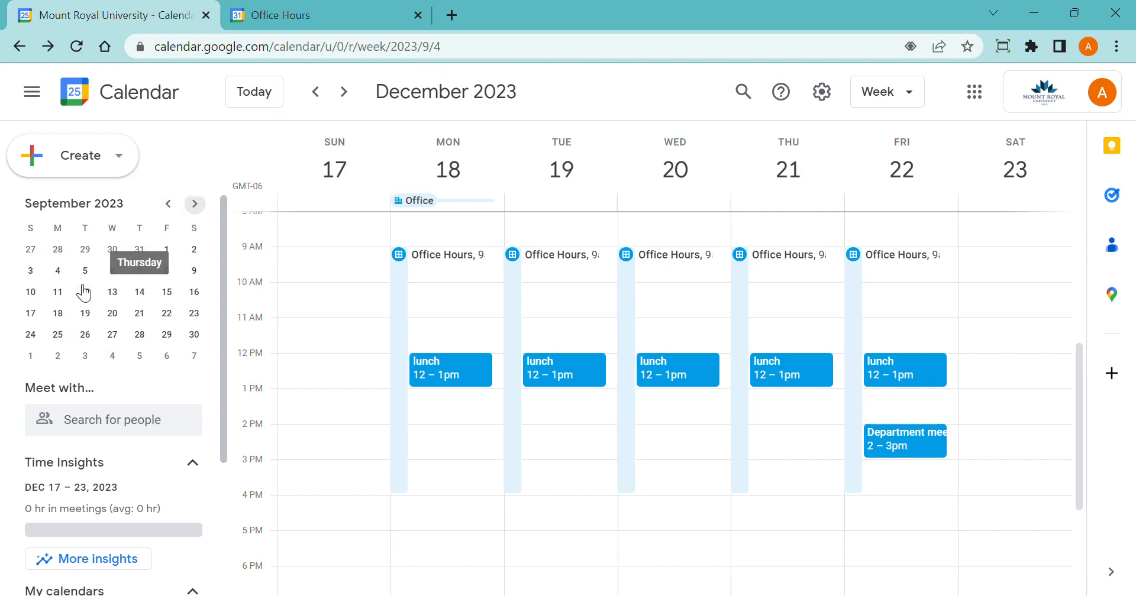
left_click(58, 271)
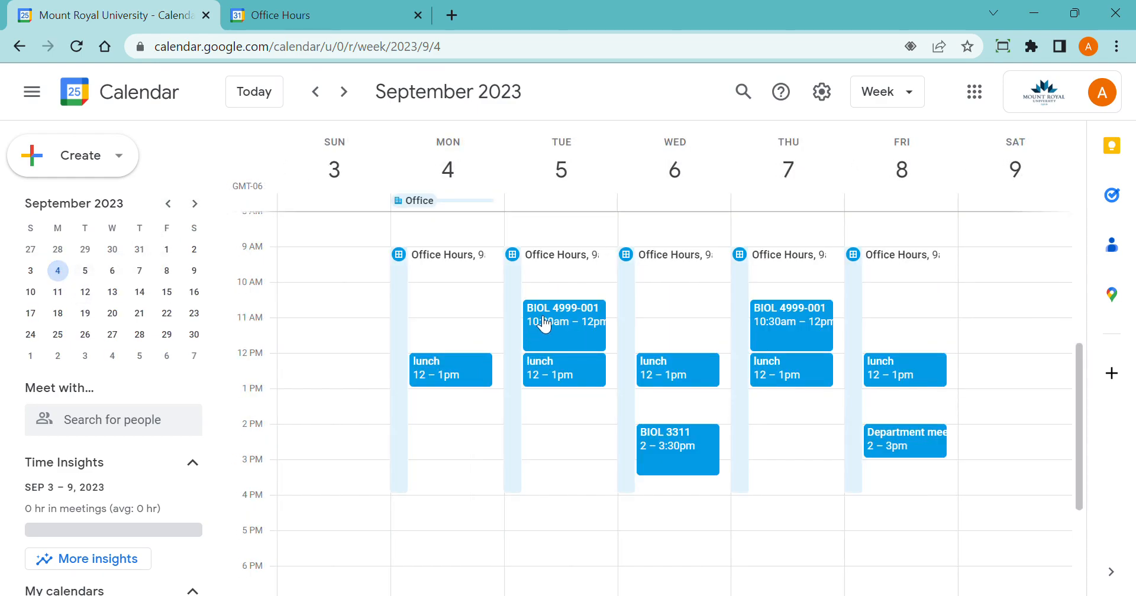
Step: Compare the booking page's time slots for early September with the BIOL 4999-001 and other events in the calendar
left_click(324, 18)
scroll(805, 467, "down", 3)
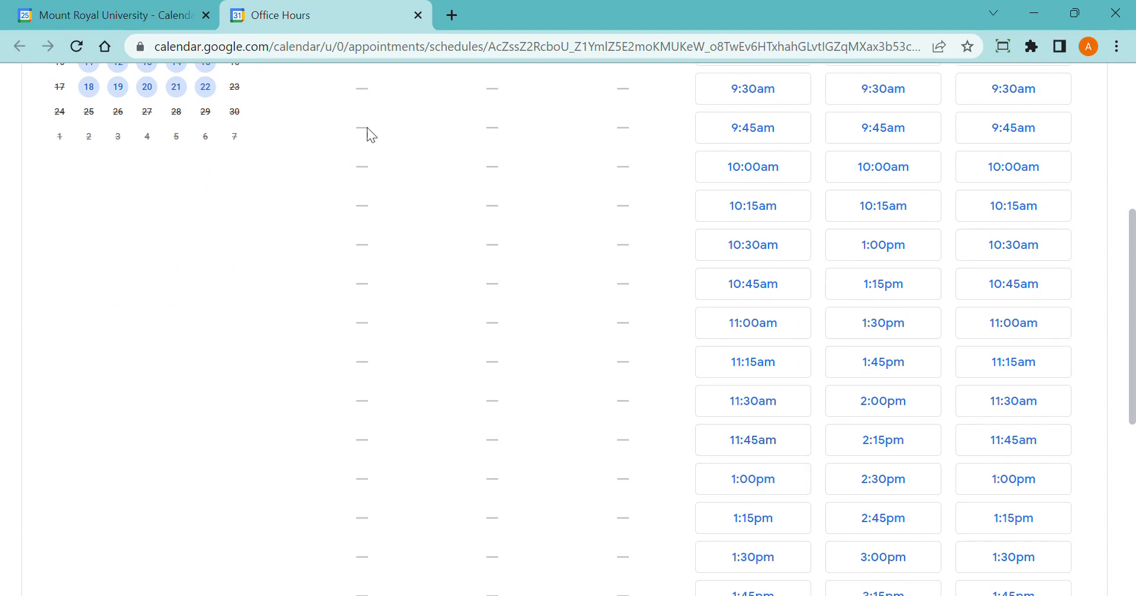
left_click(142, 11)
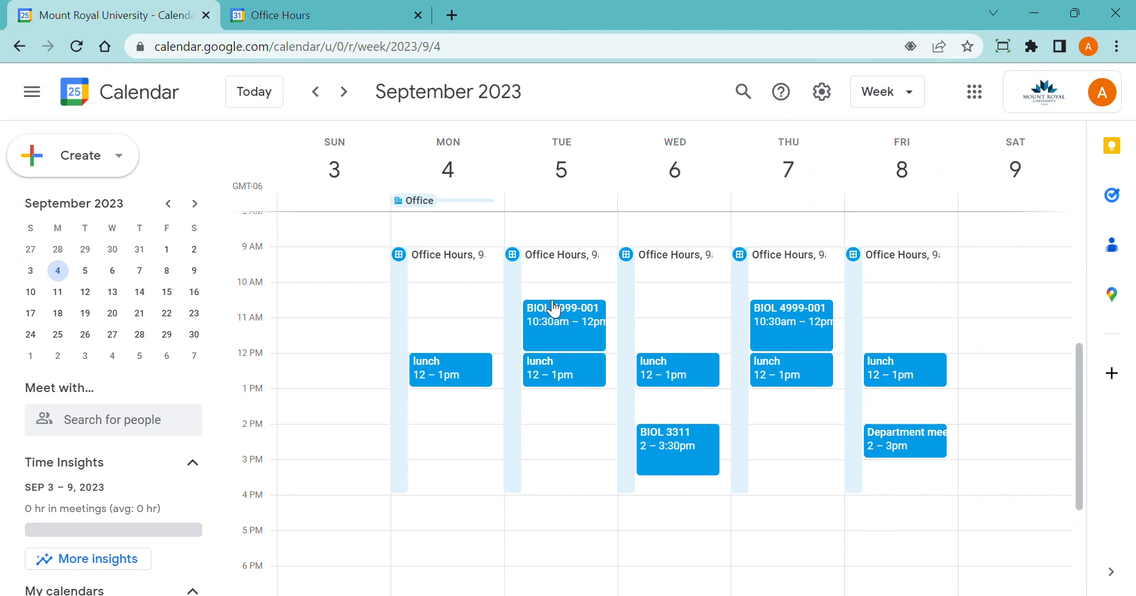
left_click(311, 14)
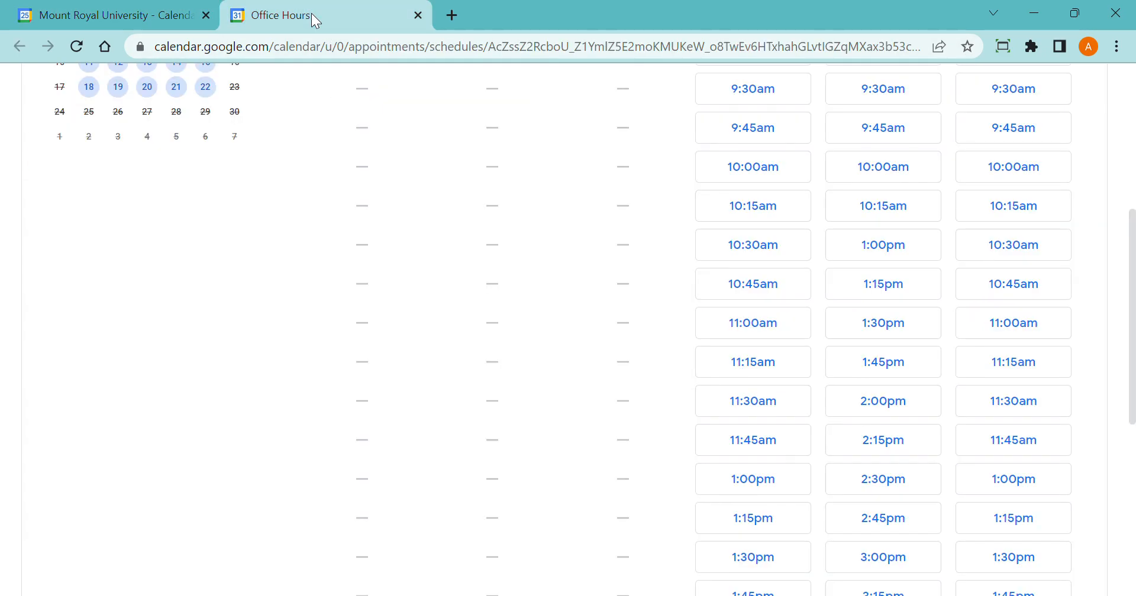
scroll(718, 302, "up", 2)
scroll(921, 349, "down", 2)
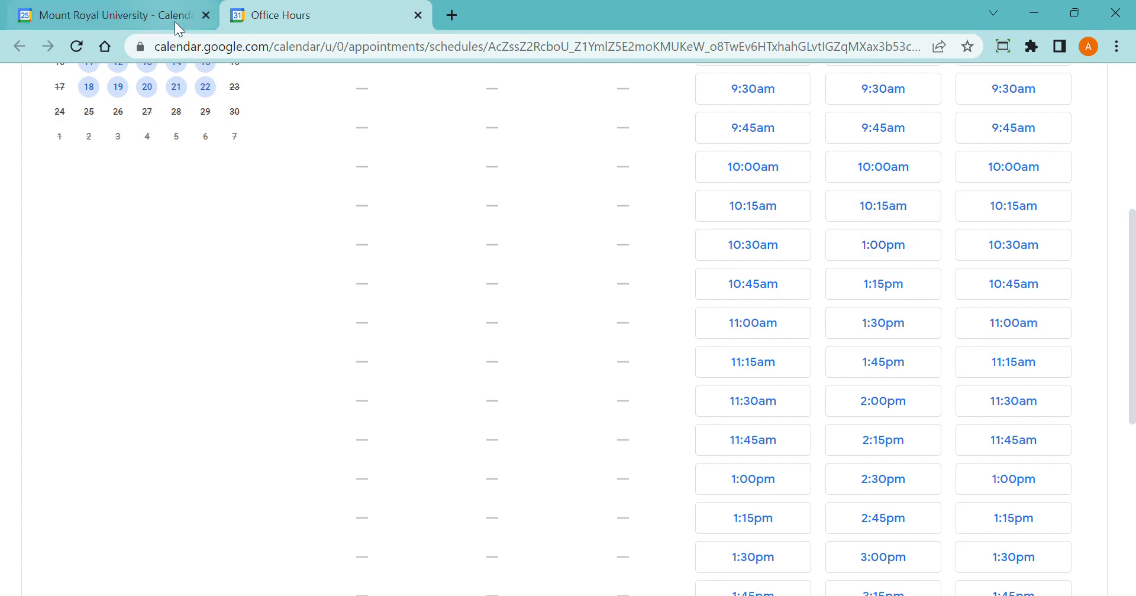
scroll(839, 363, "up", 3)
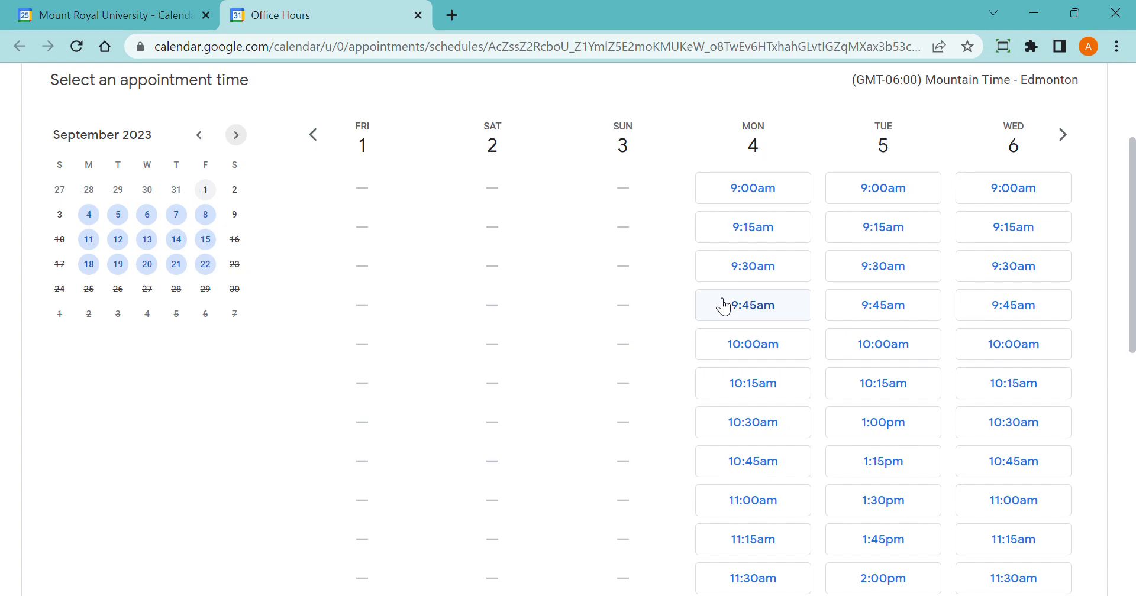
Step: Inspect the booking form for the 9:15am slot on Monday, September 4, including its Course field, and cancel the booking
left_click(794, 235)
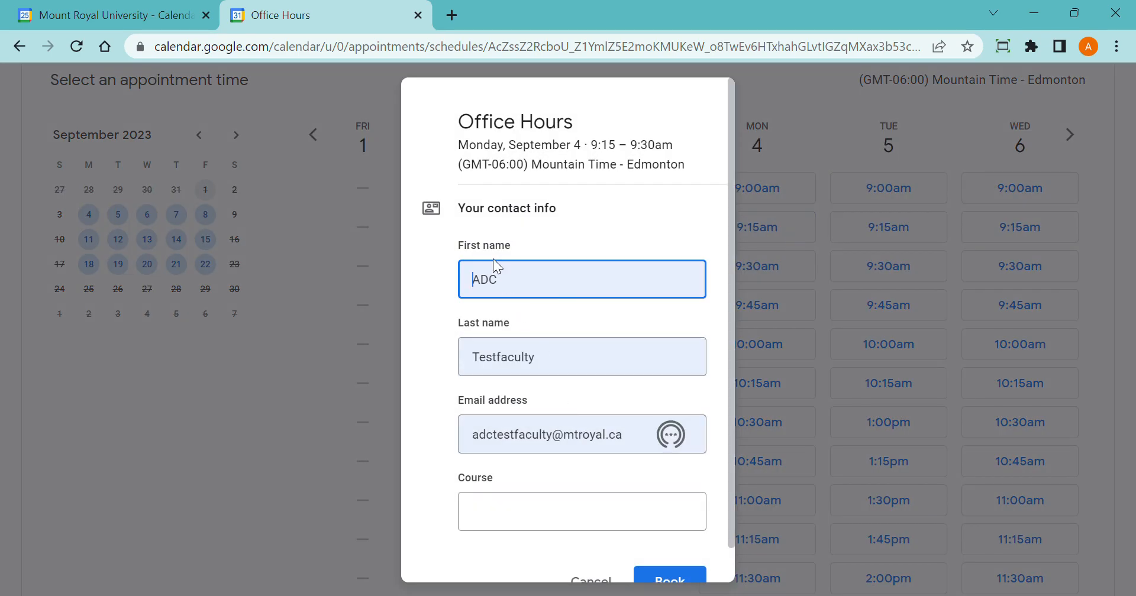
left_click(528, 520)
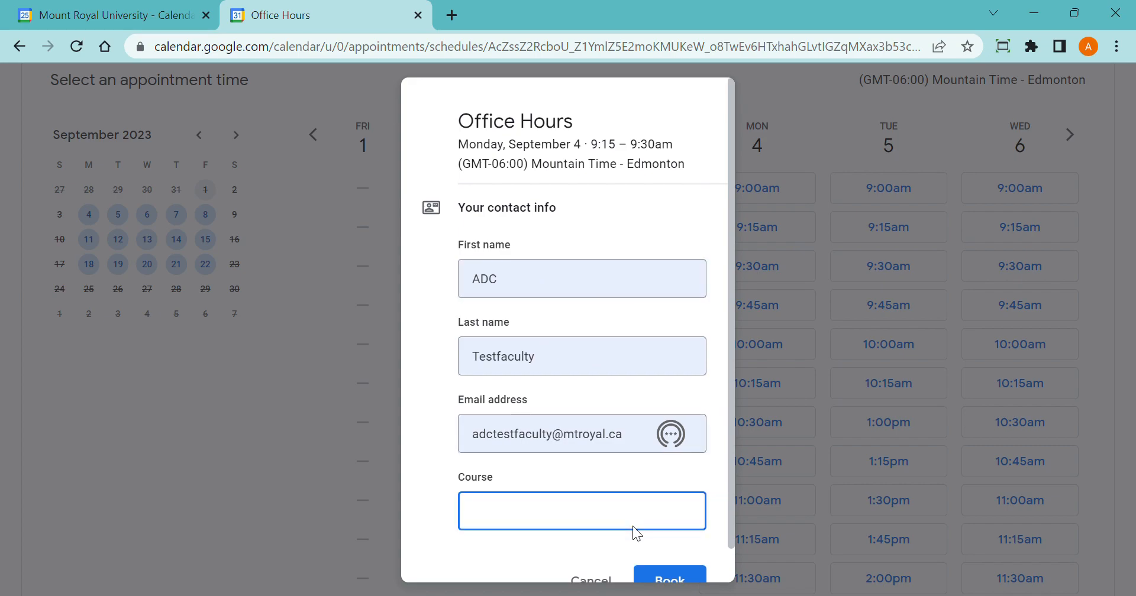
scroll(633, 526, "down", 1)
left_click(591, 546)
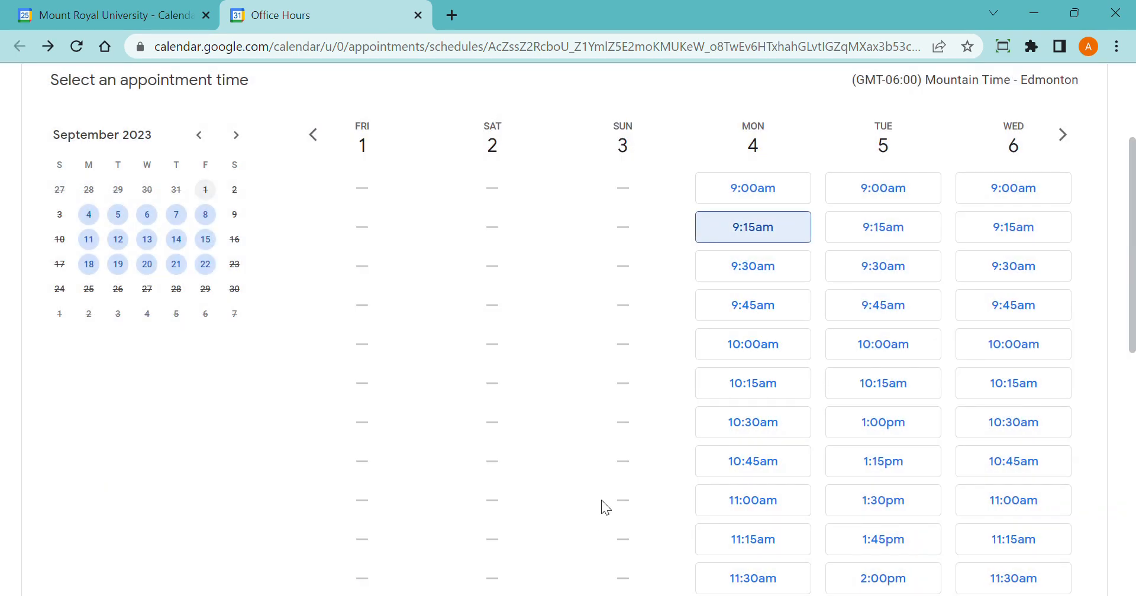
Step: Copy the share link of the single Office Hours booking page from the calendar
left_click(106, 15)
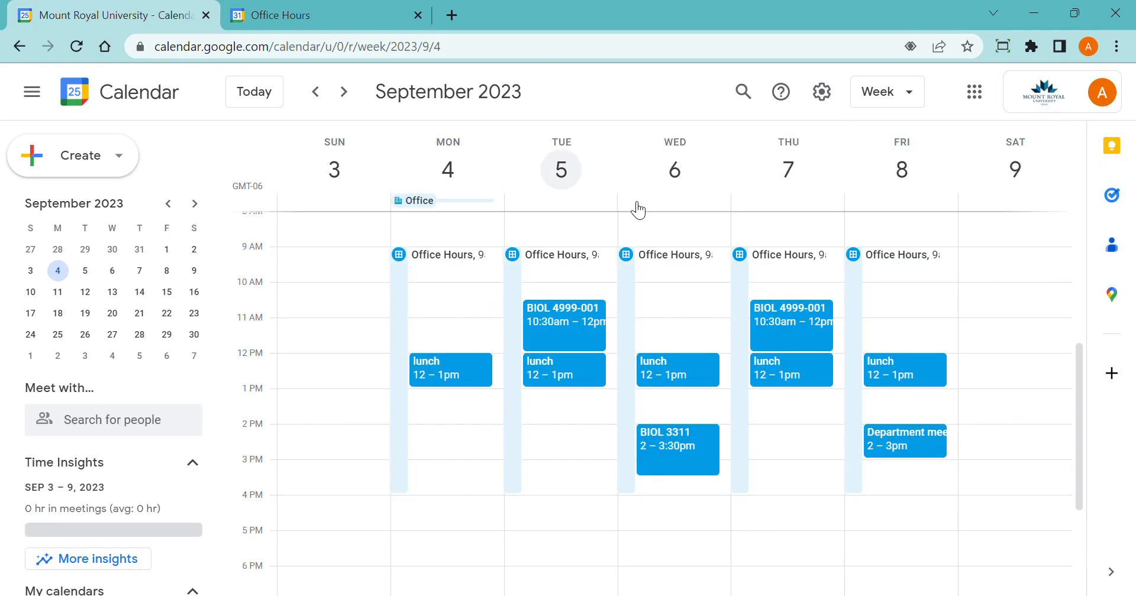
left_click(636, 277)
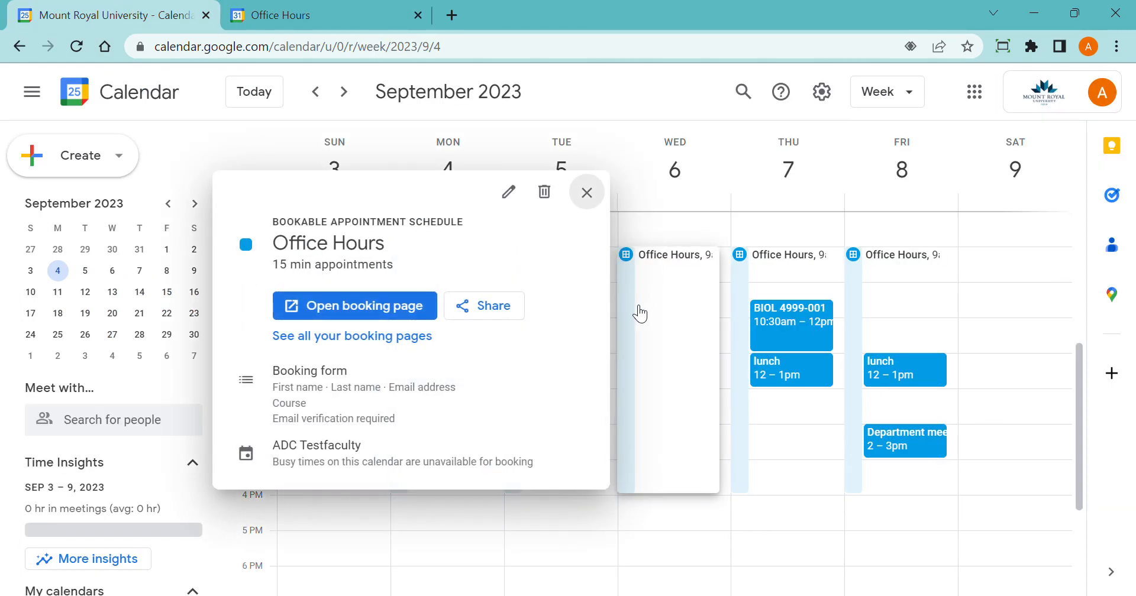
left_click(490, 309)
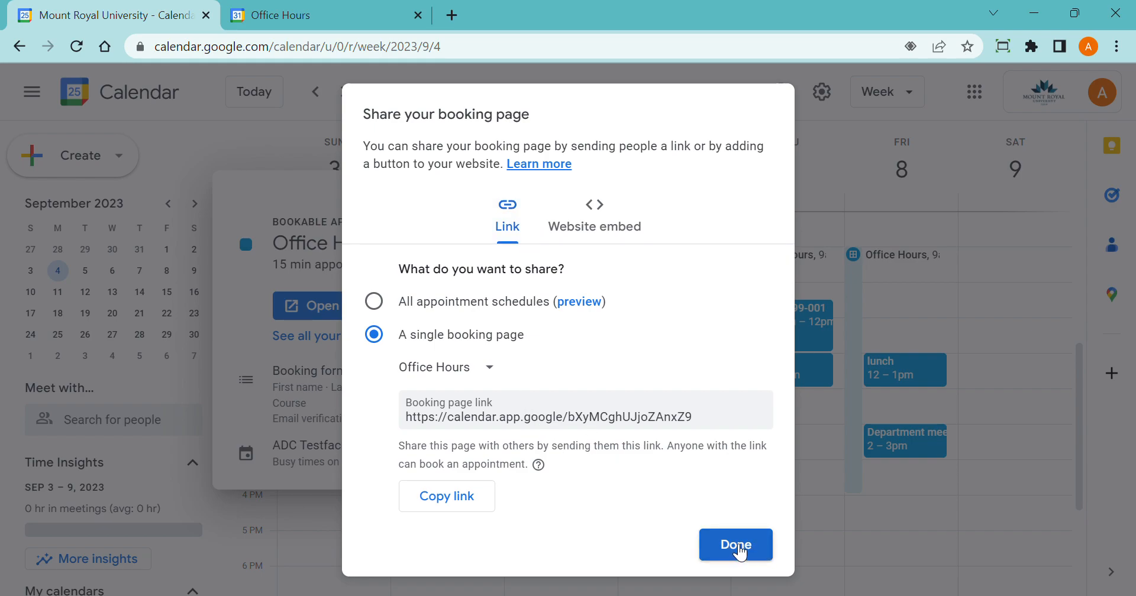
left_click(462, 495)
left_click(759, 548)
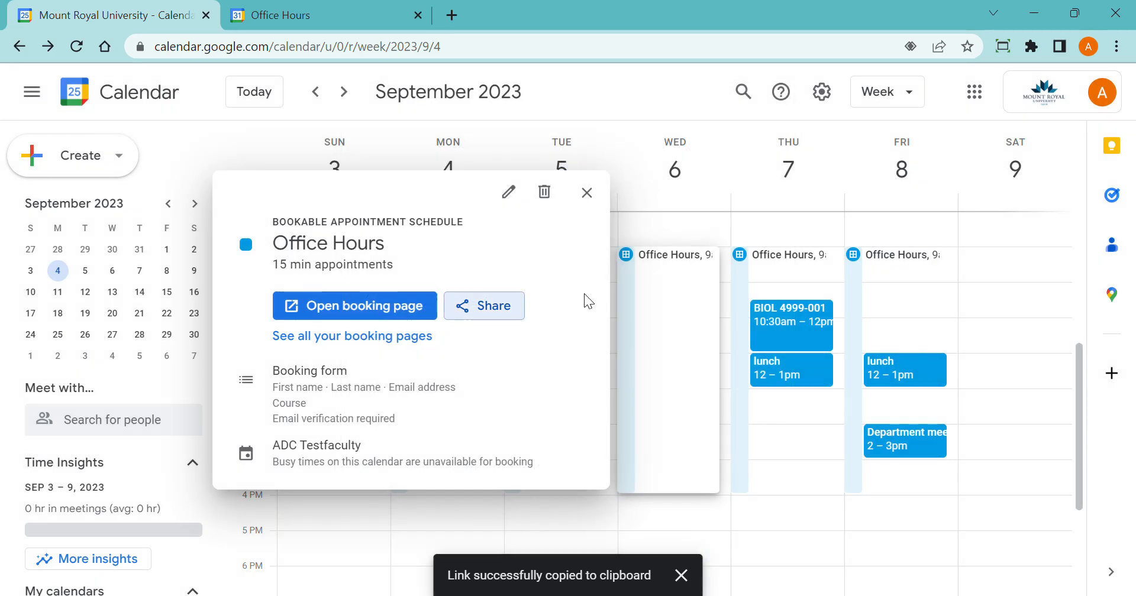
Step: Open MRU's D2L Brightspace in a new browser tab and enter the course CRSE 1001-001 A Sample Course Fall 2023
left_click(461, 22)
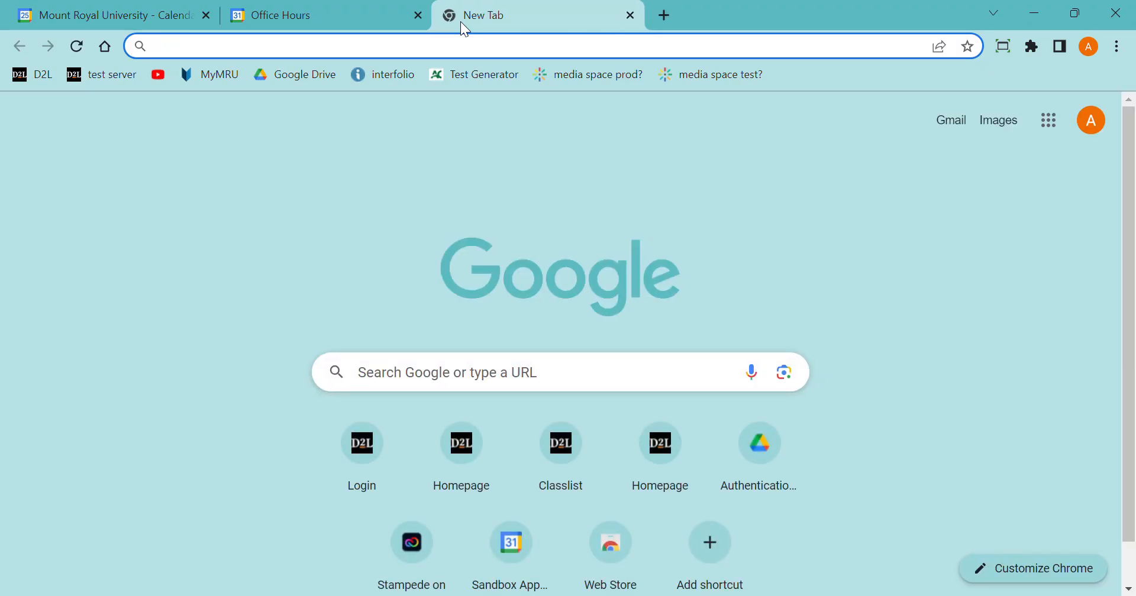
type("lear")
key("Return")
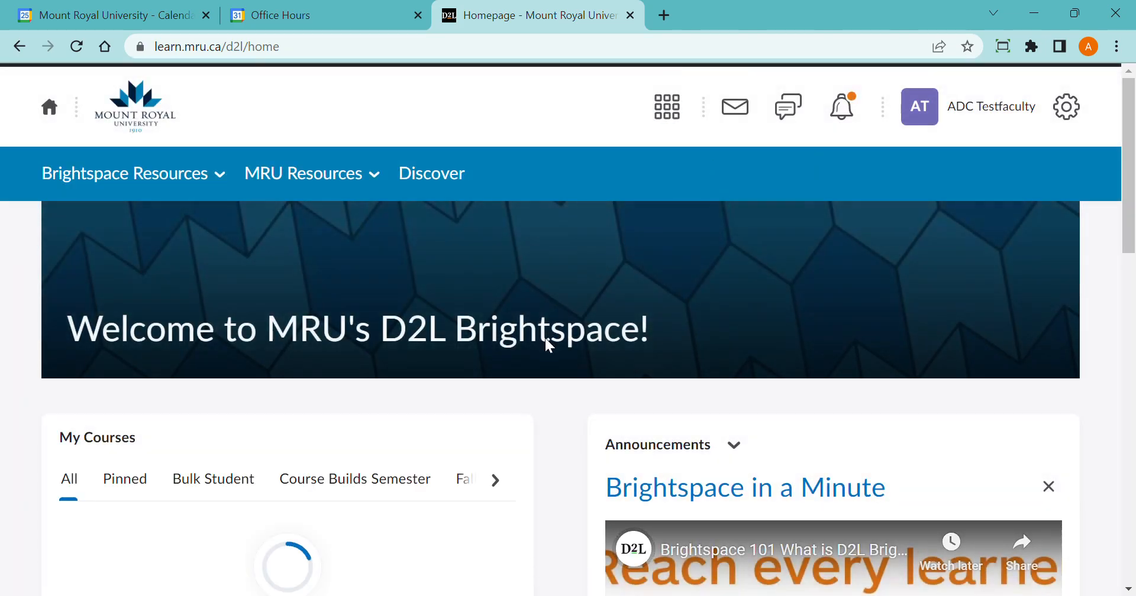
left_click(680, 116)
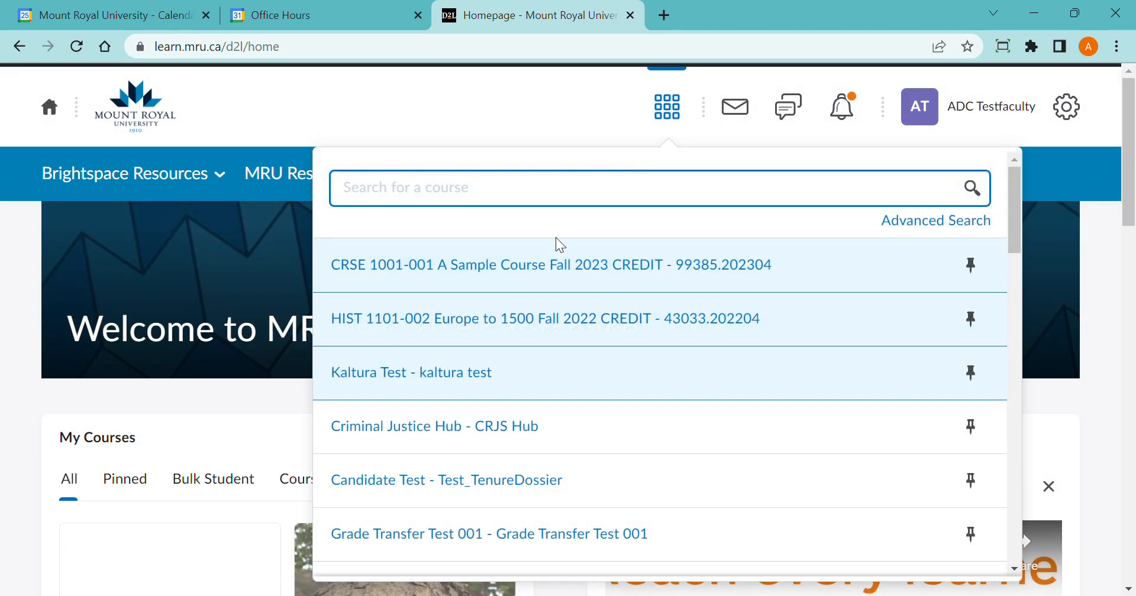
left_click(453, 268)
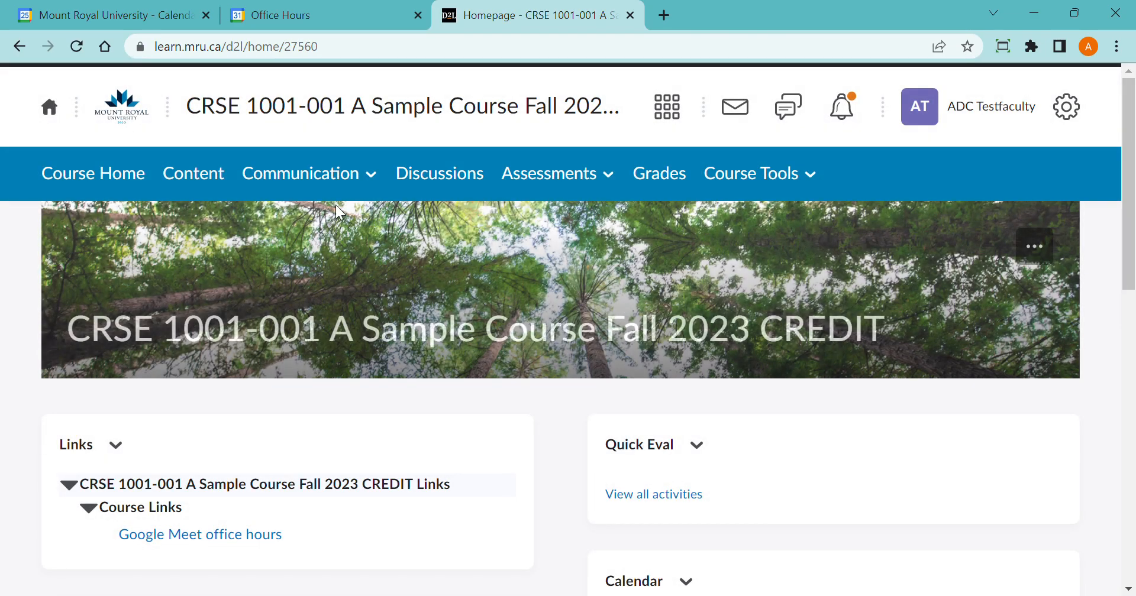
Step: Add a module named "Office Hours" to the course content and open it
left_click(214, 172)
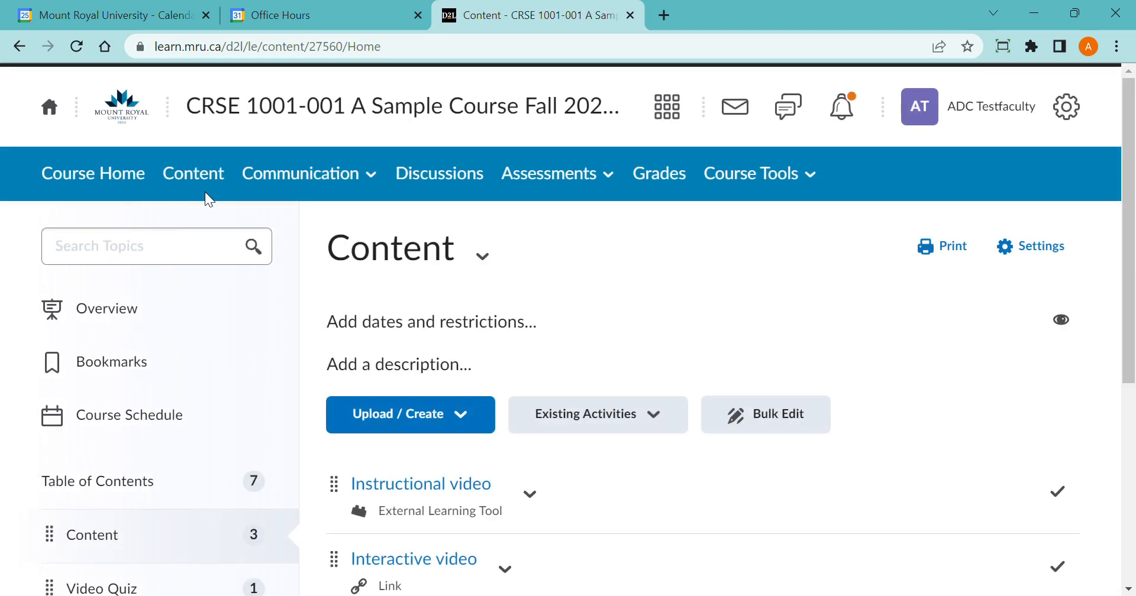
scroll(162, 274, "down", 5)
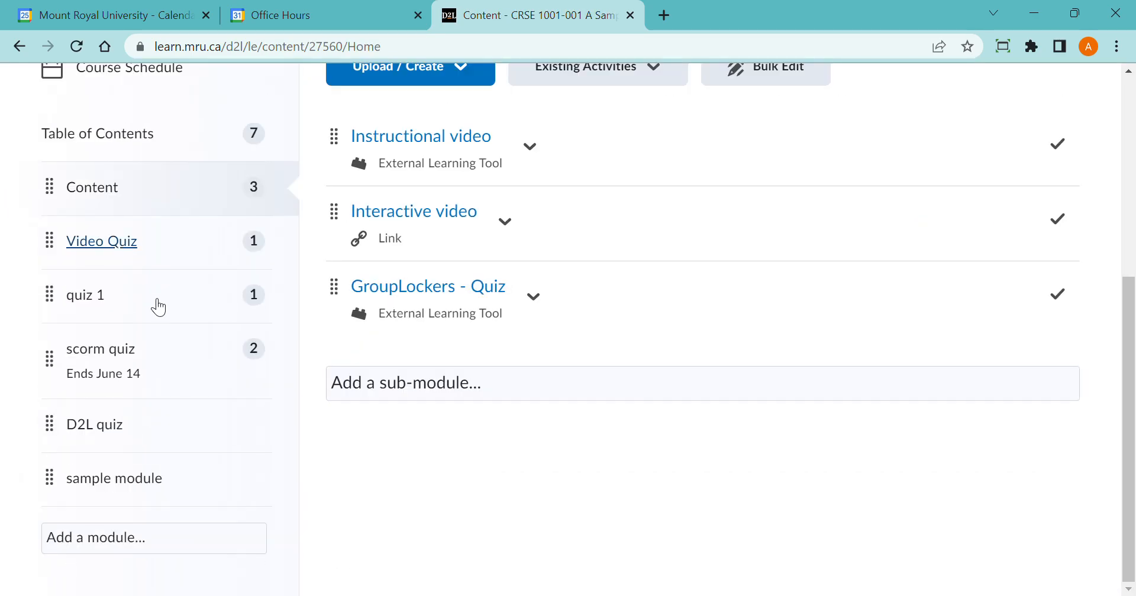
left_click(119, 549)
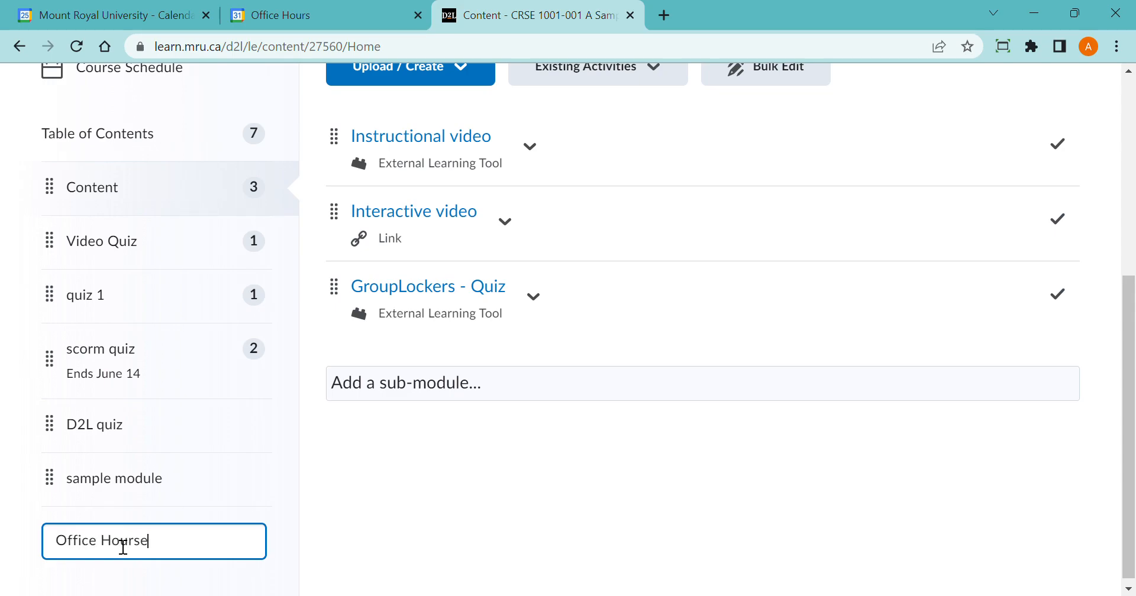
key("Return")
scroll(97, 548, "down", 6)
left_click(127, 477)
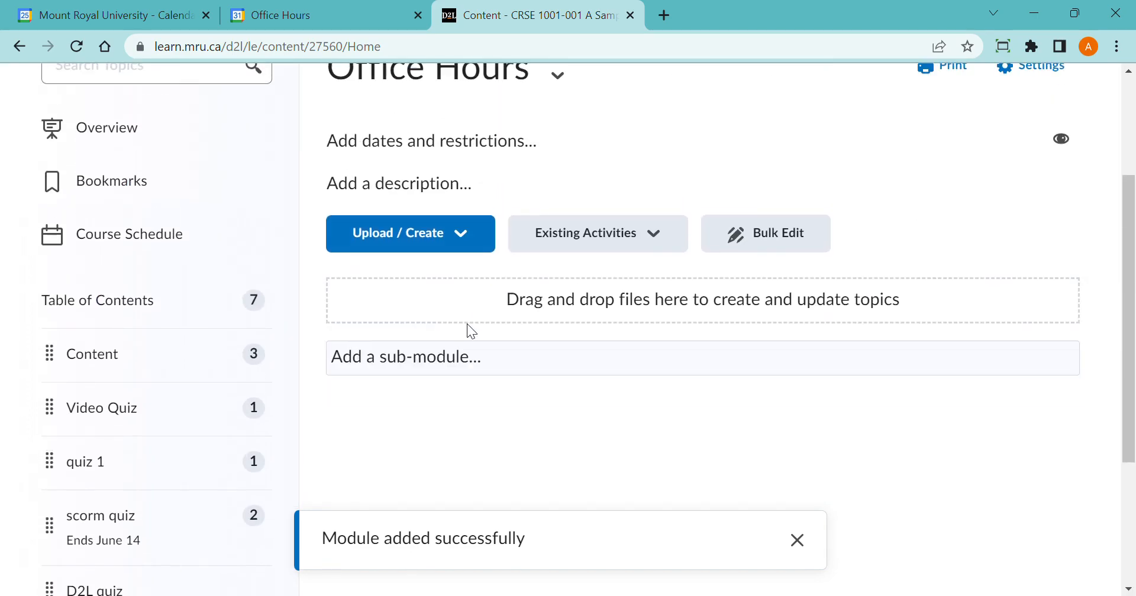
Step: Create a link titled "Office Hours" in the module, using the copied booking page address as its URL
left_click(416, 253)
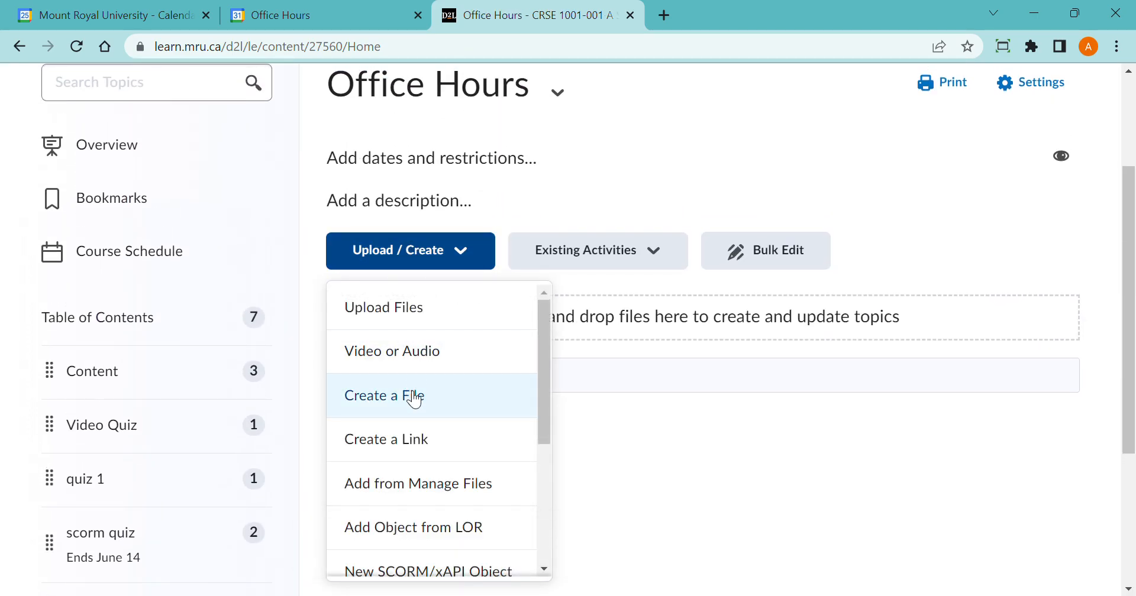
left_click(426, 441)
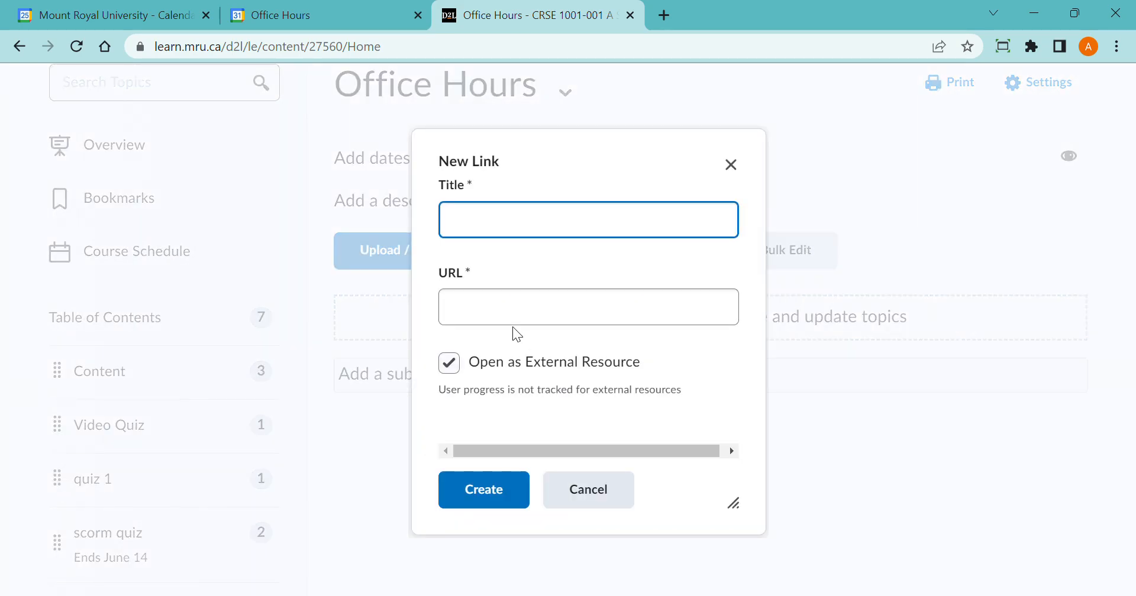
type("Office Hours")
key("Tab")
key("ctrl+v")
left_click(507, 493)
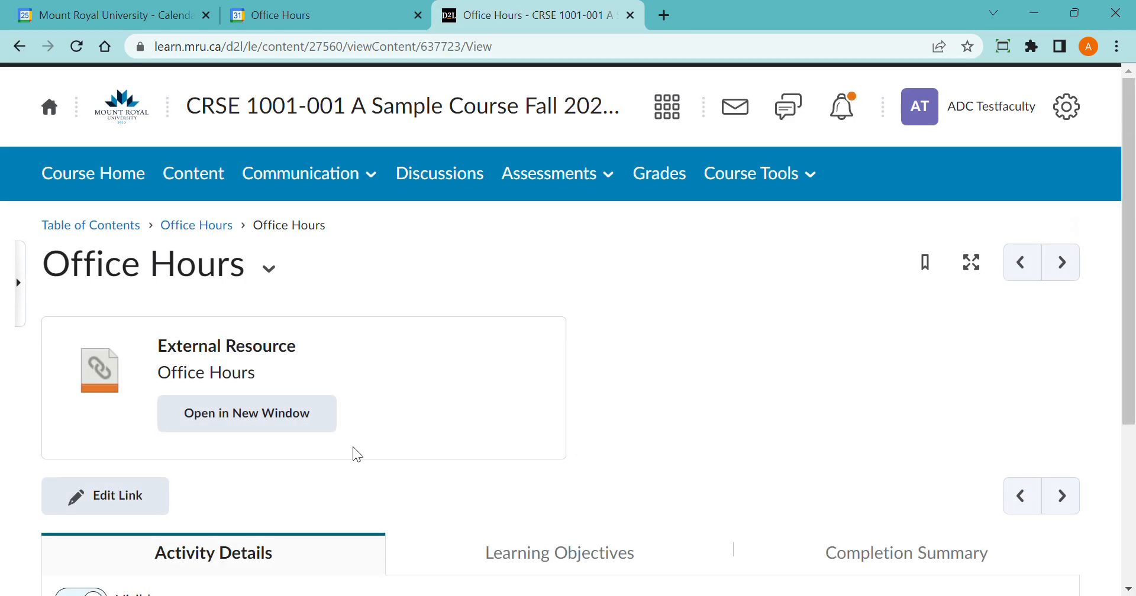
Step: Test the Office Hours link by viewing its slots for the week of September 4, 2023, and return to the calendar
left_click(212, 414)
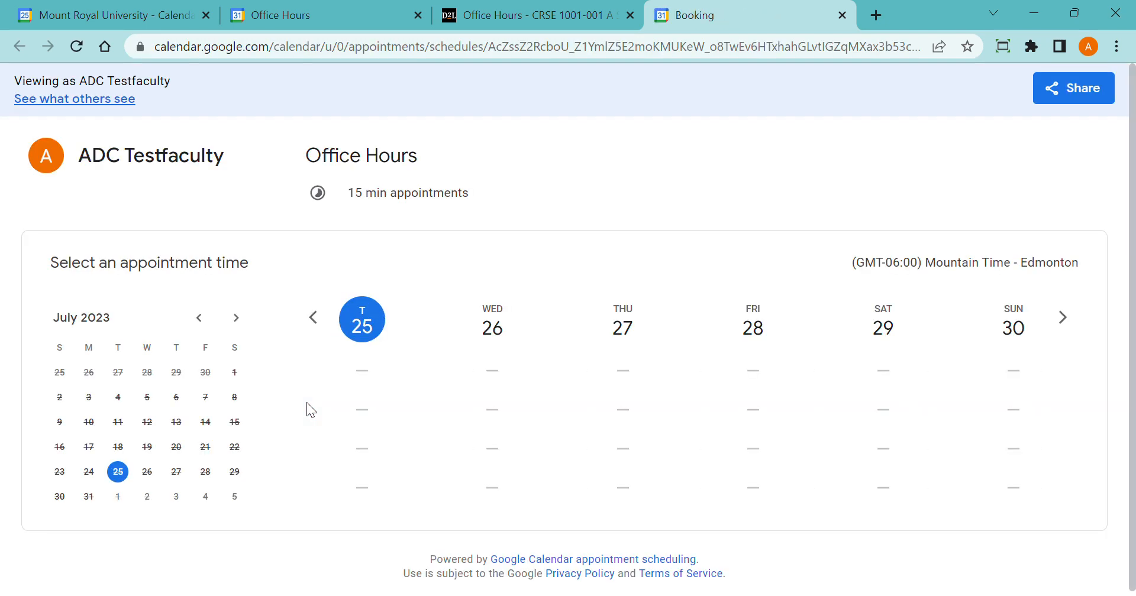
left_click(235, 317)
left_click(235, 317)
left_click(95, 397)
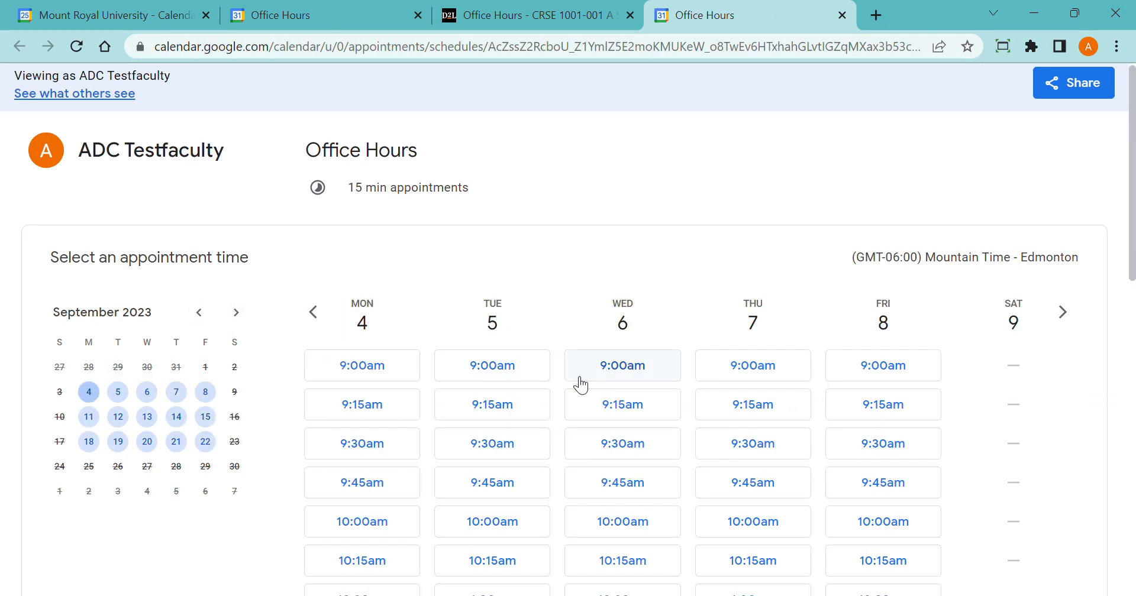
scroll(578, 385, "down", 3)
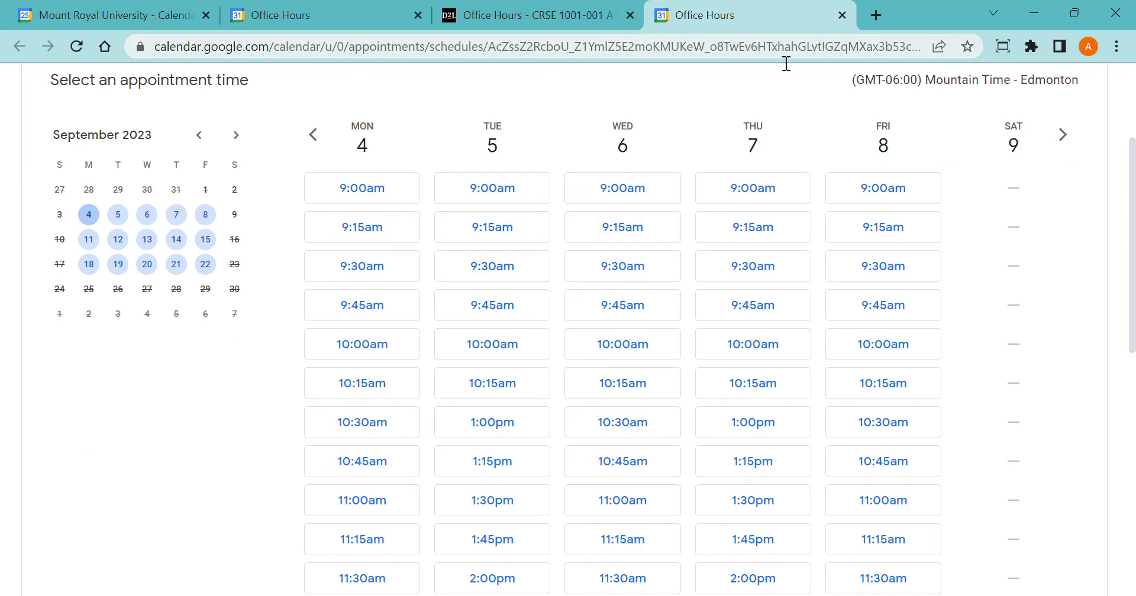
scroll(523, 218, "up", 3)
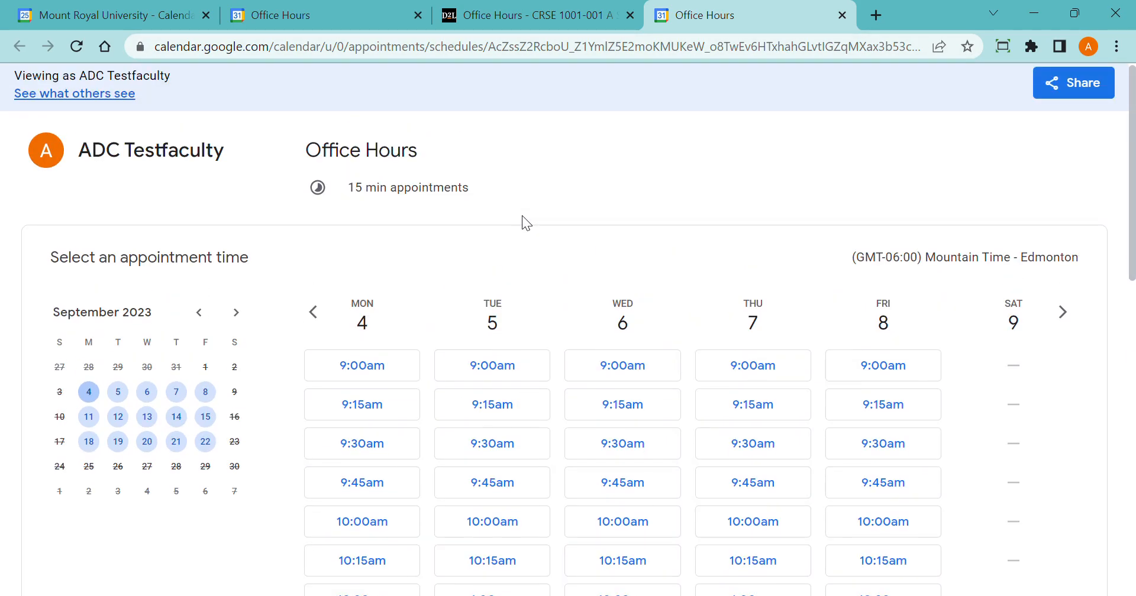
left_click(111, 14)
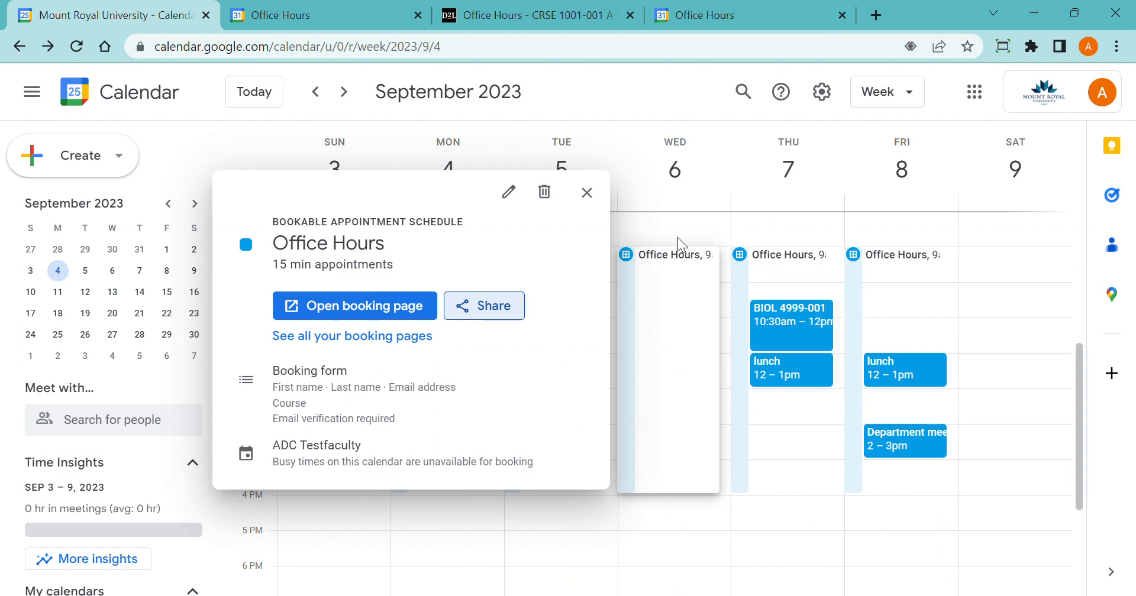
left_click(586, 193)
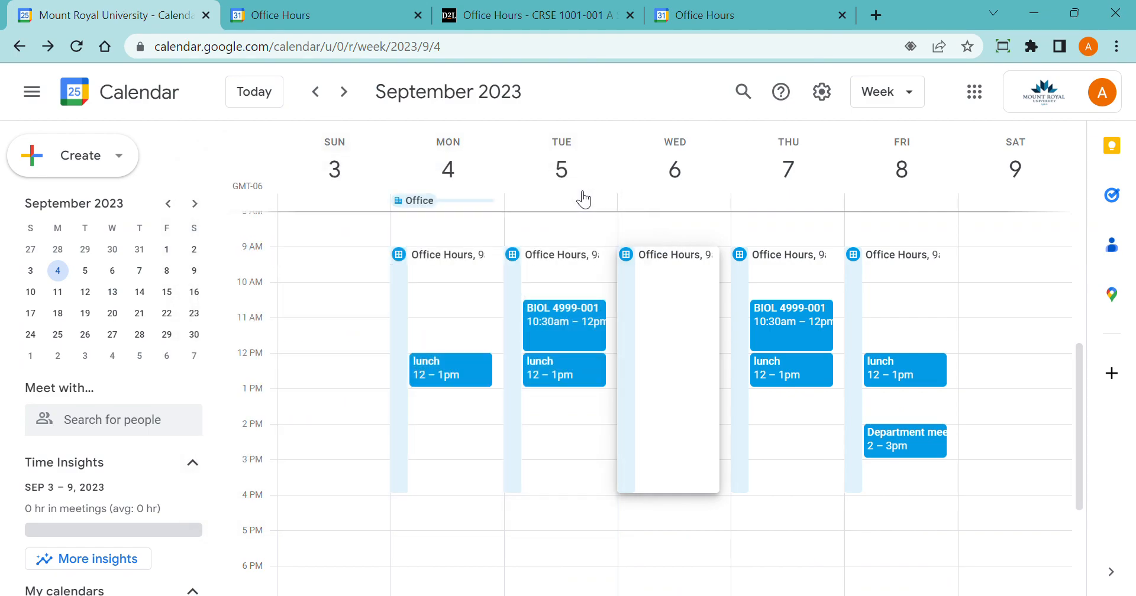